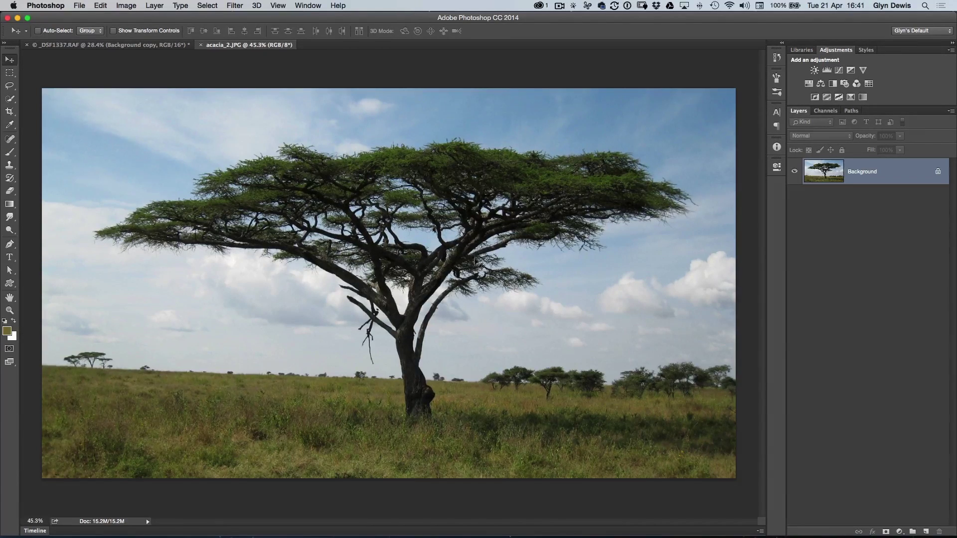
Open Select > Color Range and move the dialog clear of the tree.
{"action": "left_click", "coordinate": [207, 6]}
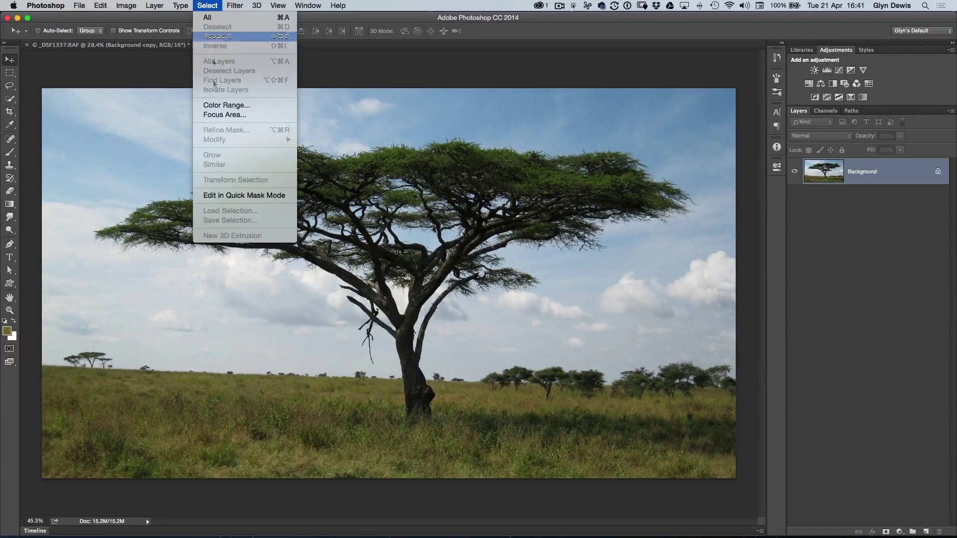
{"action": "left_click", "coordinate": [229, 105]}
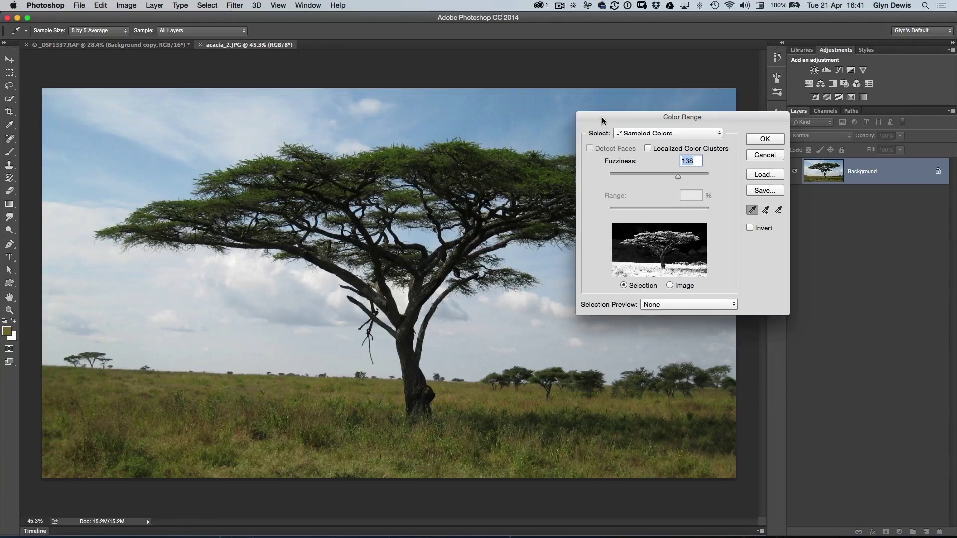
{"action": "left_click_drag", "start_coordinate": [602, 120], "coordinate": [640, 101]}
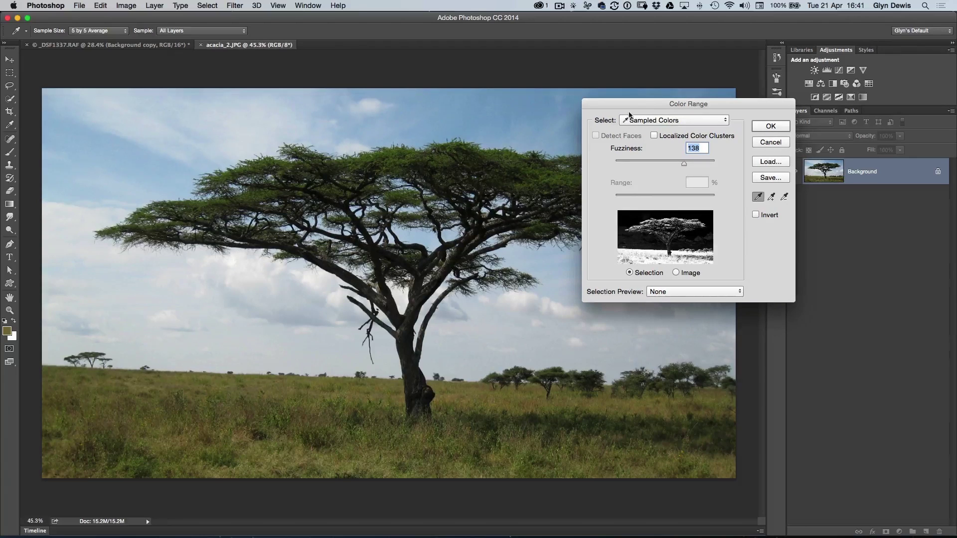
{"action": "left_click_drag", "start_coordinate": [629, 105], "coordinate": [640, 106]}
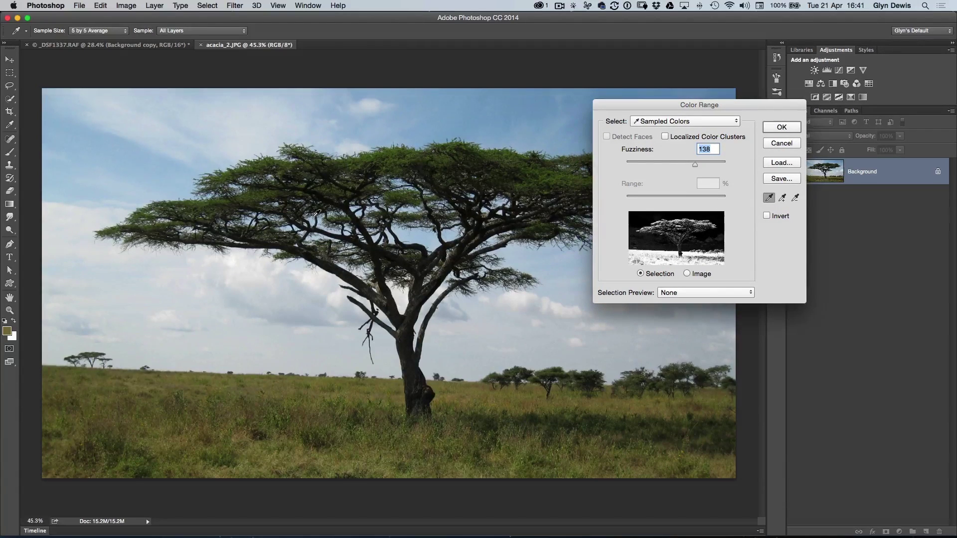
Sample the tree canopy, comparing the photo and mask previews.
{"action": "left_click", "coordinate": [376, 158]}
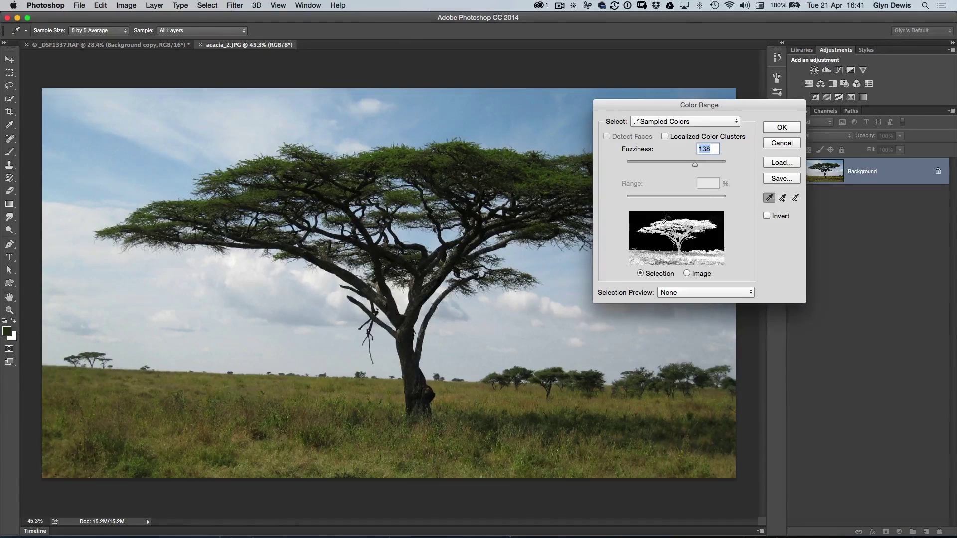
{"action": "key", "text": "super"}
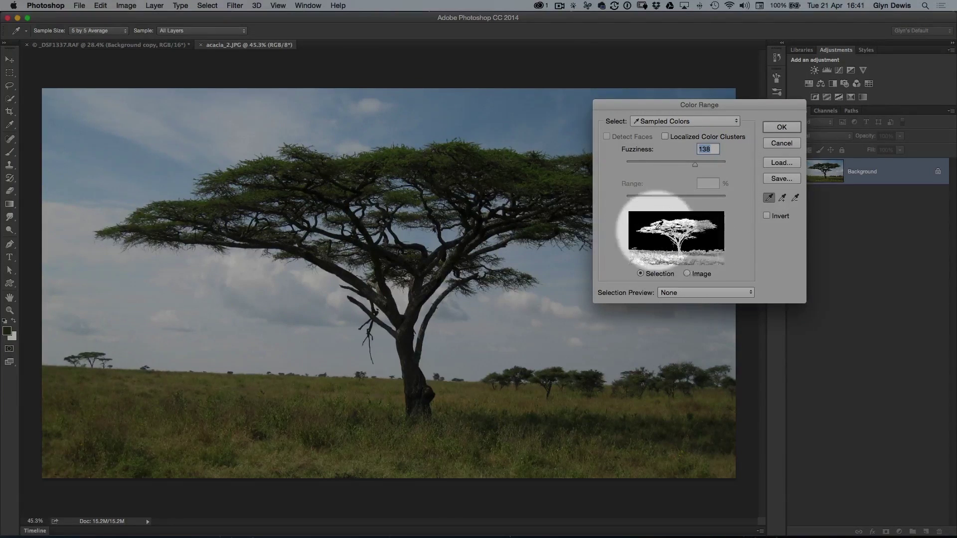
{"action": "key", "text": "super"}
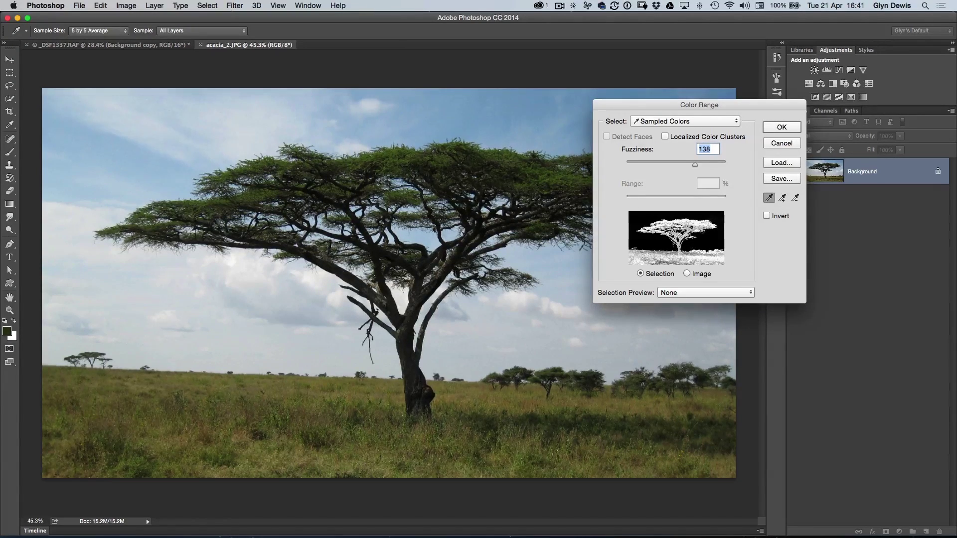
Add several more canopy areas to the sample and slightly lower the fuzziness.
{"action": "left_click_drag", "start_coordinate": [607, 105], "coordinate": [637, 115]}
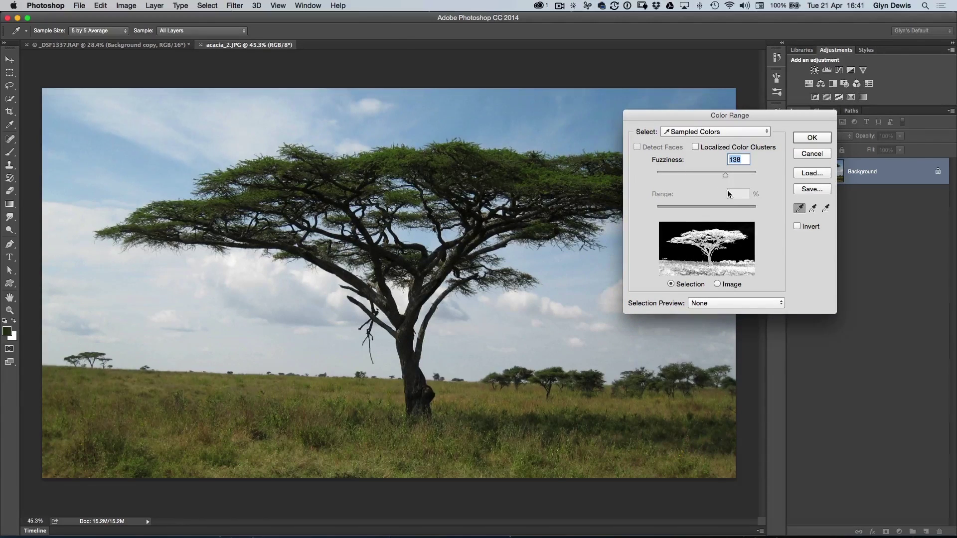
{"action": "left_click", "coordinate": [548, 179]}
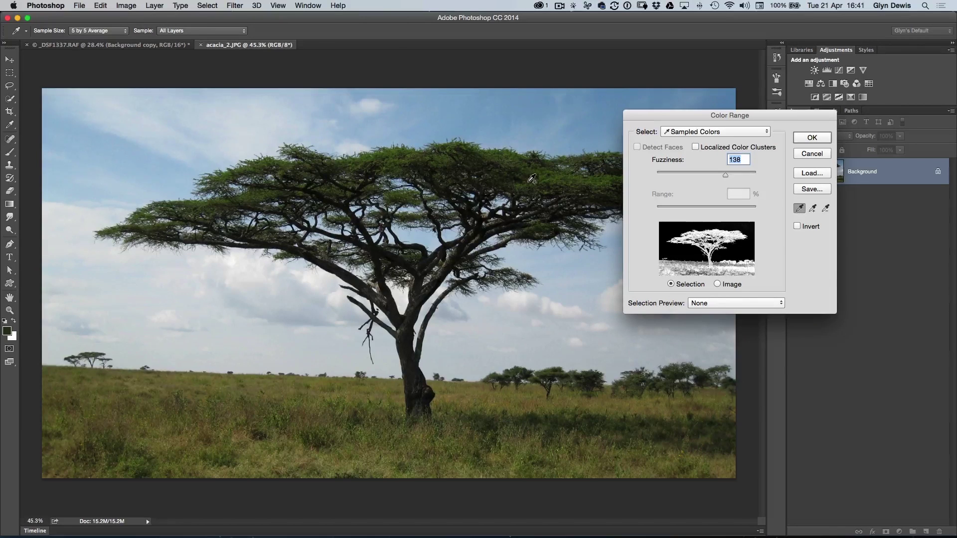
{"action": "left_click", "coordinate": [555, 176]}
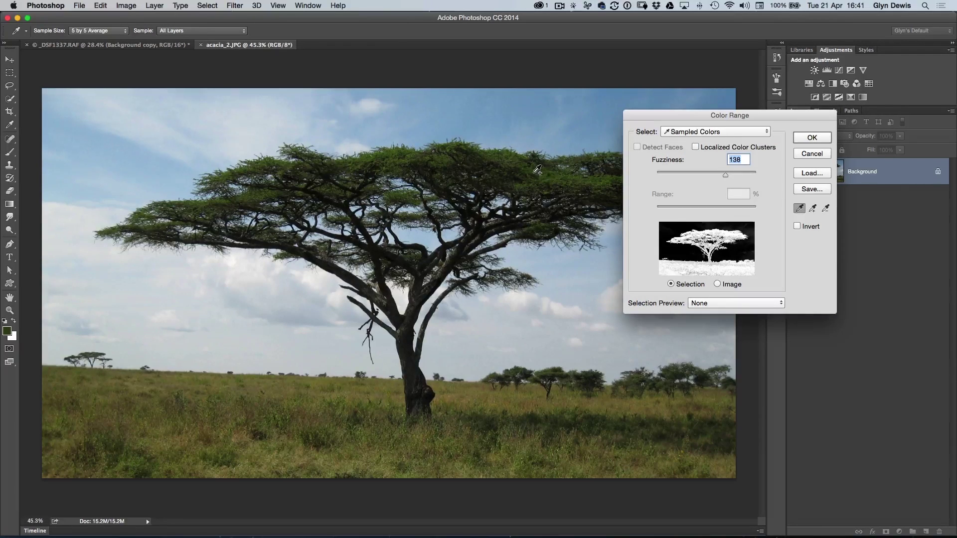
{"action": "left_click", "coordinate": [518, 165]}
{"action": "left_click", "coordinate": [509, 163]}
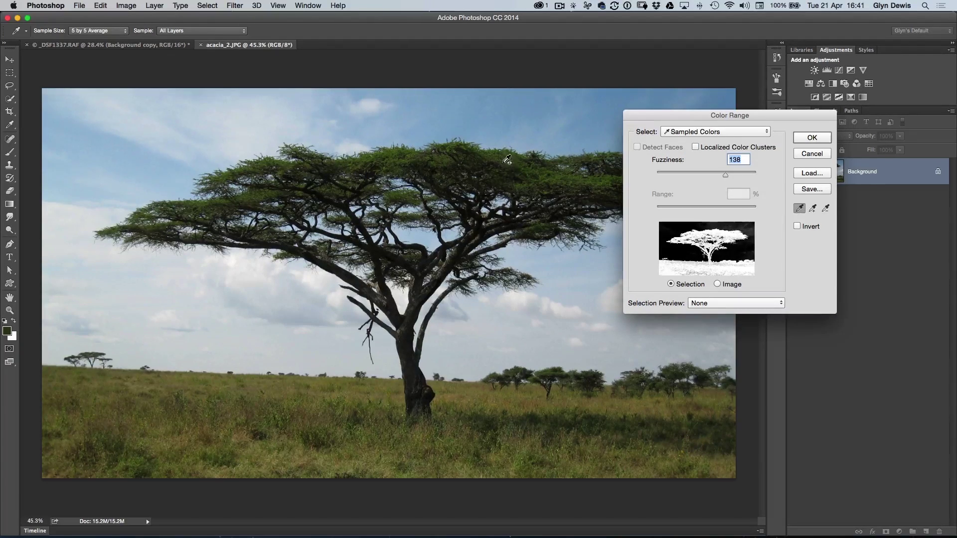
{"action": "left_click", "coordinate": [510, 172], "text": "shift"}
{"action": "mouse_move", "coordinate": [722, 176]}
{"action": "left_mouse_down"}
{"action": "mouse_move", "coordinate": [696, 175]}
{"action": "mouse_move", "coordinate": [709, 177]}
{"action": "left_mouse_up"}
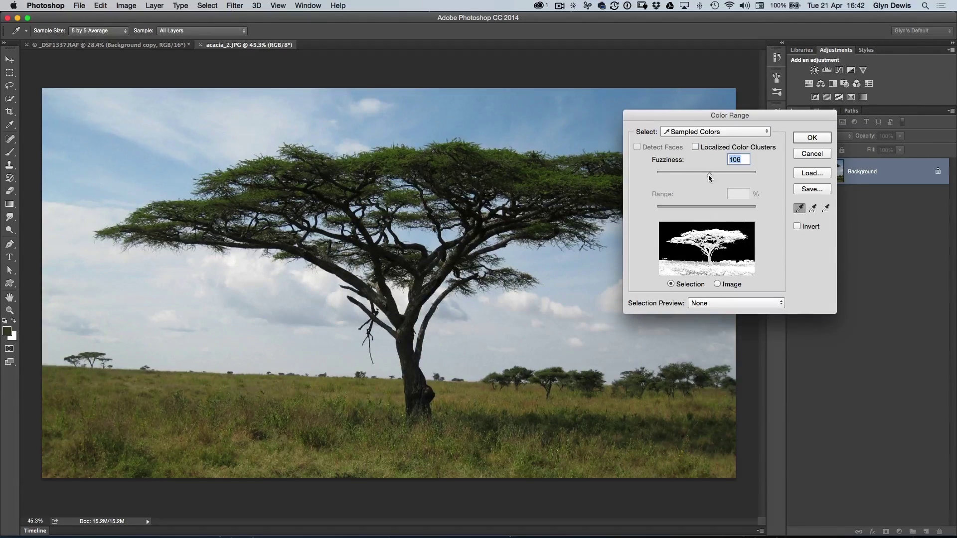
Try fuzziness values from 75 to 147, settle at 130, and apply the selection.
{"action": "left_click_drag", "start_coordinate": [709, 178], "coordinate": [710, 181]}
{"action": "left_click_drag", "start_coordinate": [712, 177], "coordinate": [717, 178]}
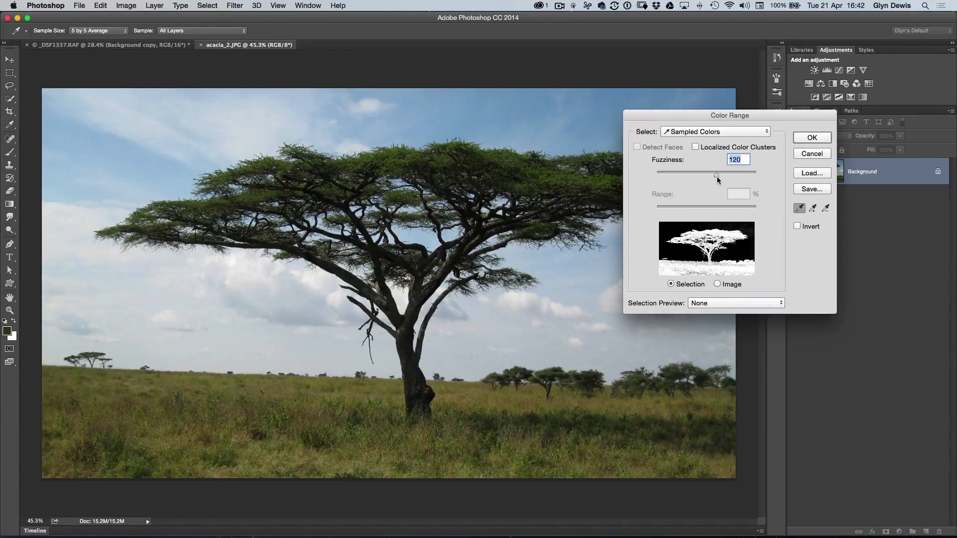
{"action": "left_click_drag", "start_coordinate": [717, 173], "coordinate": [689, 174]}
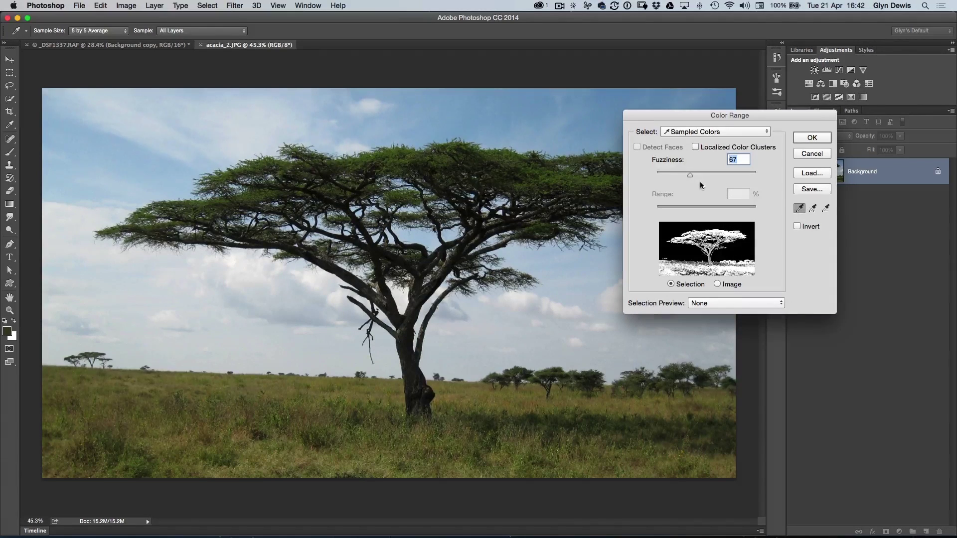
{"action": "left_click_drag", "start_coordinate": [690, 175], "coordinate": [717, 175]}
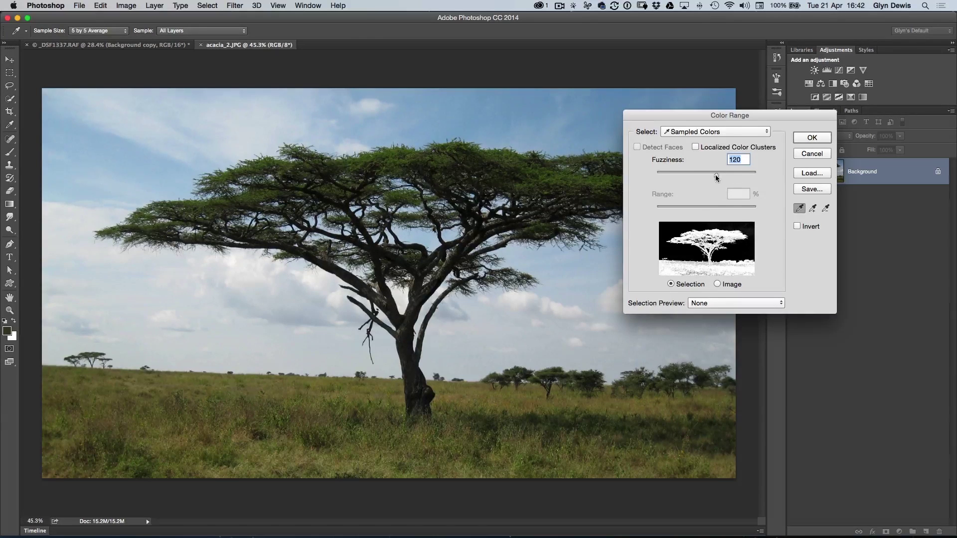
{"action": "left_click_drag", "start_coordinate": [721, 177], "coordinate": [735, 179]}
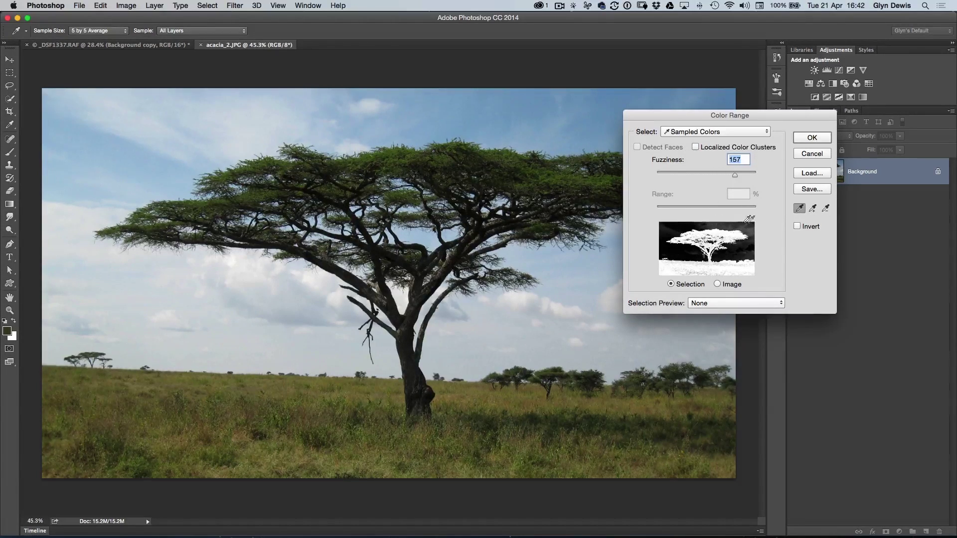
{"action": "left_click_drag", "start_coordinate": [735, 177], "coordinate": [719, 172]}
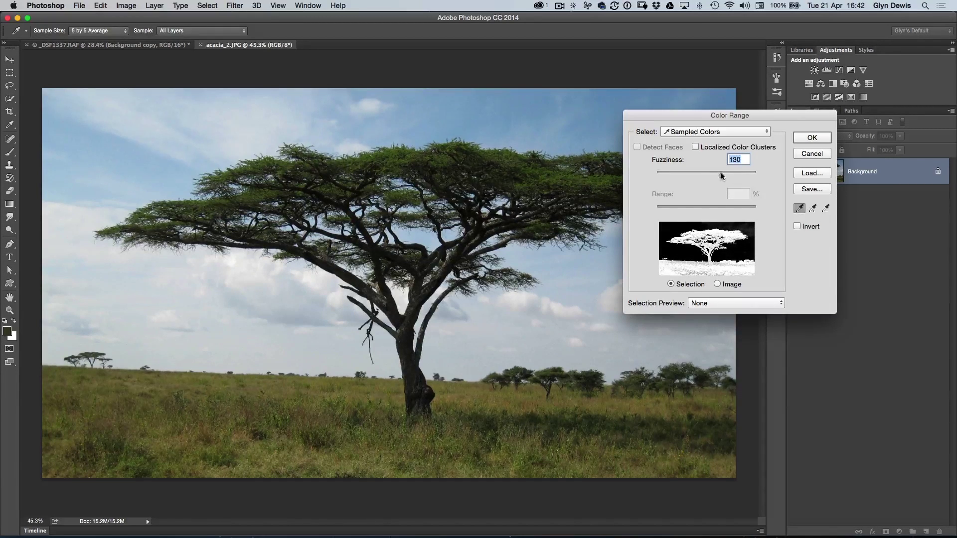
{"action": "left_click", "coordinate": [811, 138]}
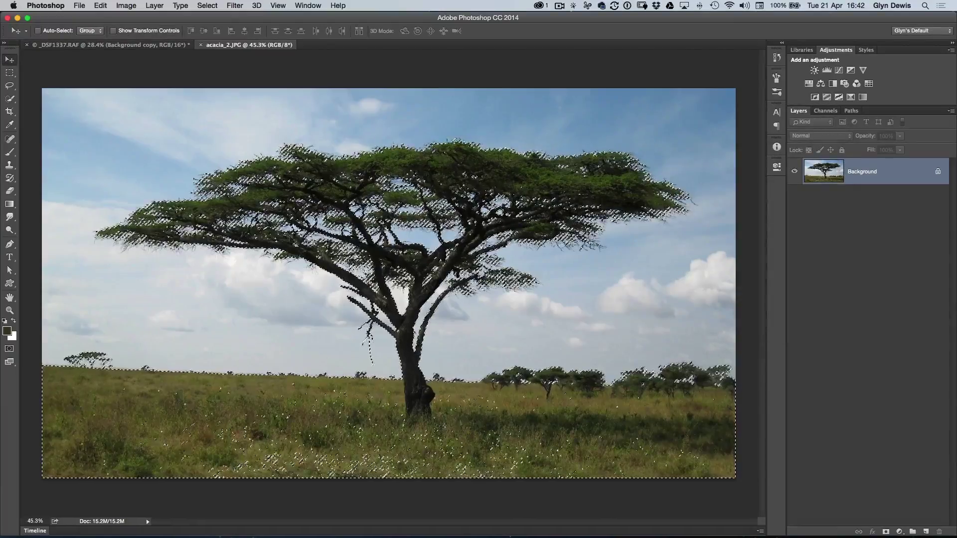
Subtract the grass below the tree with an Alt-Lasso, then add a layer mask.
{"action": "scroll", "coordinate": [401, 227], "scroll_direction": "up", "scroll_amount": 3}
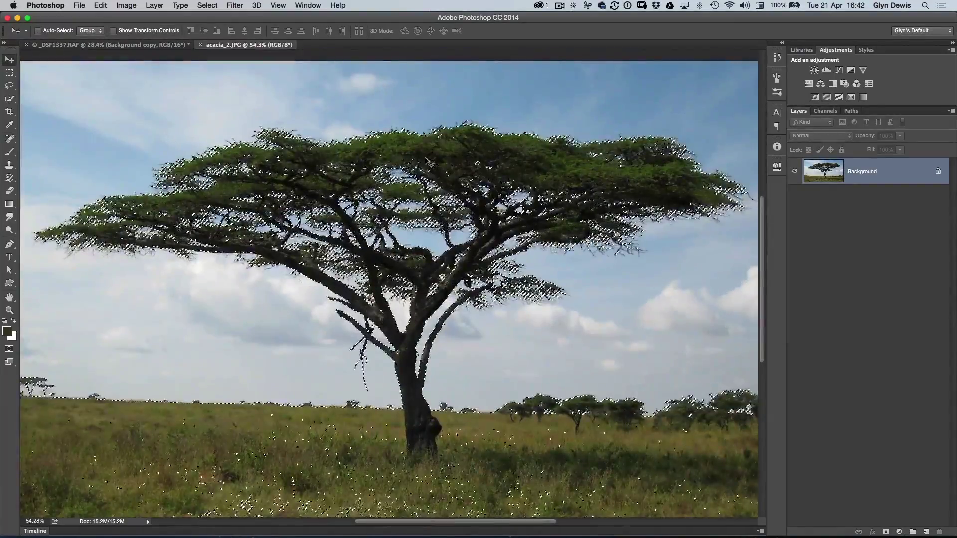
{"action": "scroll", "coordinate": [404, 224], "scroll_direction": "down", "scroll_amount": 3}
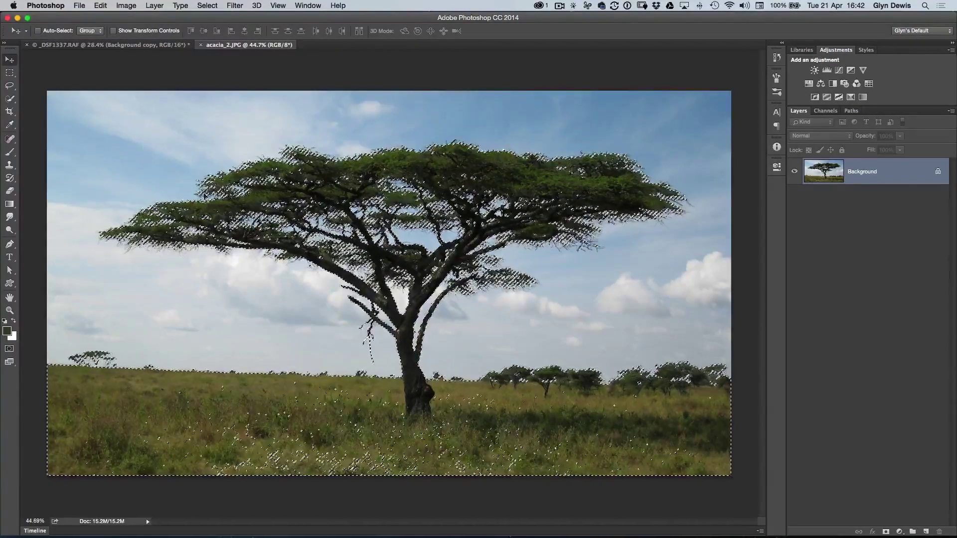
{"action": "key", "text": "l"}
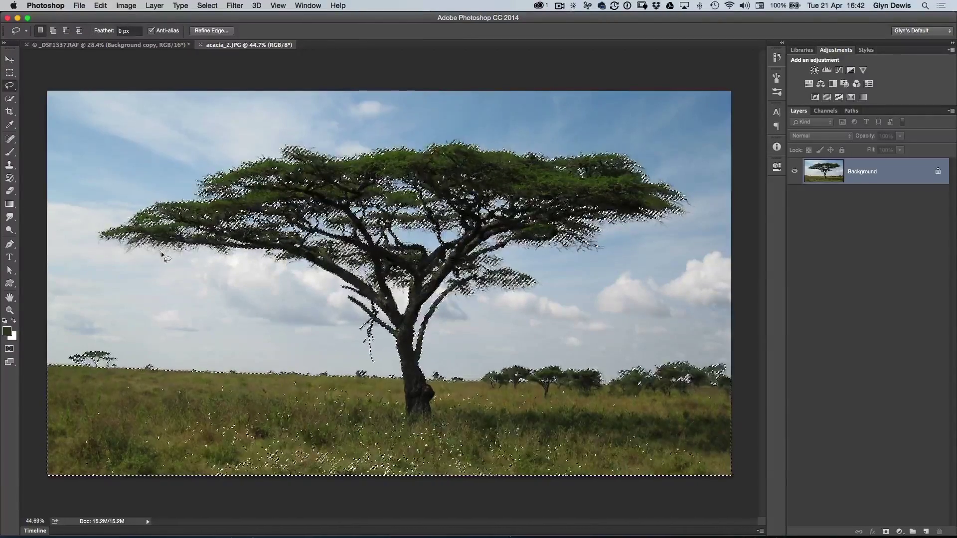
{"action": "key", "text": "alt"}
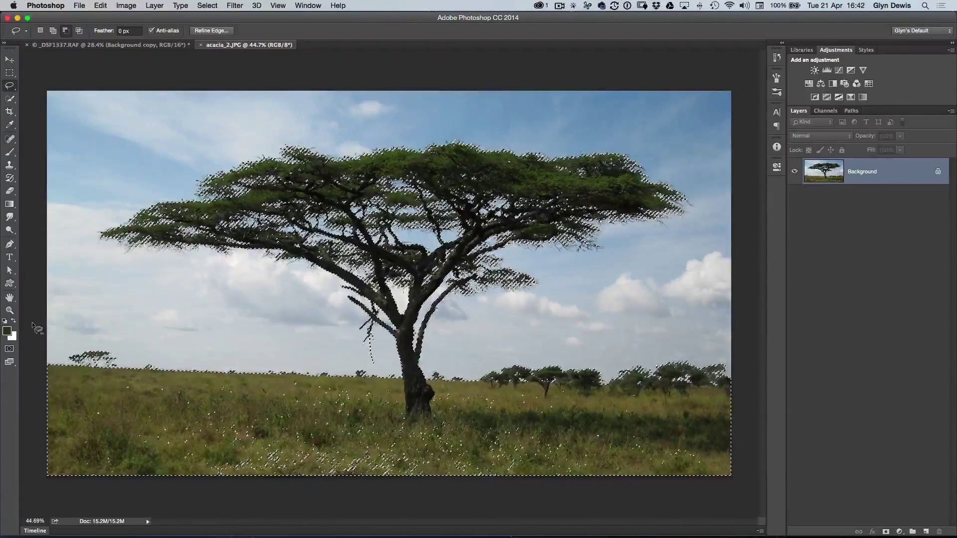
{"action": "mouse_move", "coordinate": [31, 323]}
{"action": "left_mouse_down"}
{"action": "mouse_move", "coordinate": [252, 313]}
{"action": "mouse_move", "coordinate": [342, 331]}
{"action": "mouse_move", "coordinate": [355, 354]}
{"action": "mouse_move", "coordinate": [392, 362]}
{"action": "mouse_move", "coordinate": [405, 379]}
{"action": "left_mouse_up"}
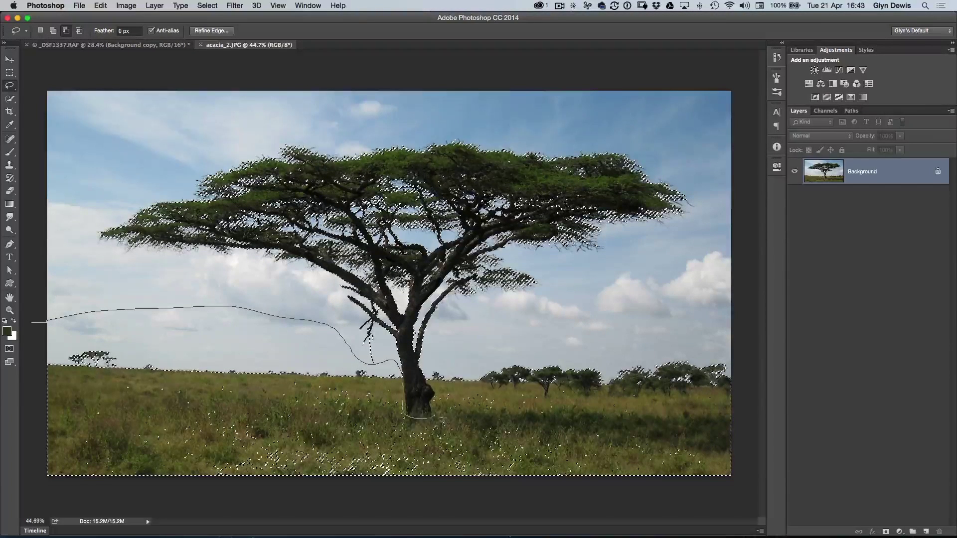
{"action": "left_click_drag", "start_coordinate": [433, 418], "coordinate": [441, 396]}
{"action": "mouse_move", "coordinate": [493, 331]}
{"action": "left_mouse_down"}
{"action": "mouse_move", "coordinate": [710, 320]}
{"action": "mouse_move", "coordinate": [750, 367]}
{"action": "mouse_move", "coordinate": [708, 469]}
{"action": "mouse_move", "coordinate": [192, 533]}
{"action": "mouse_move", "coordinate": [69, 507]}
{"action": "mouse_move", "coordinate": [31, 323]}
{"action": "left_mouse_up"}
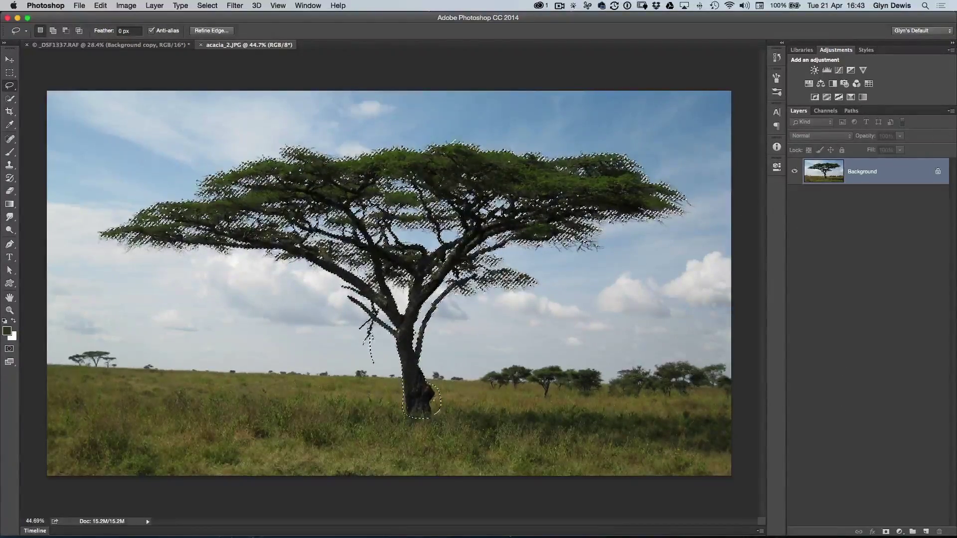
{"action": "left_click", "coordinate": [885, 529]}
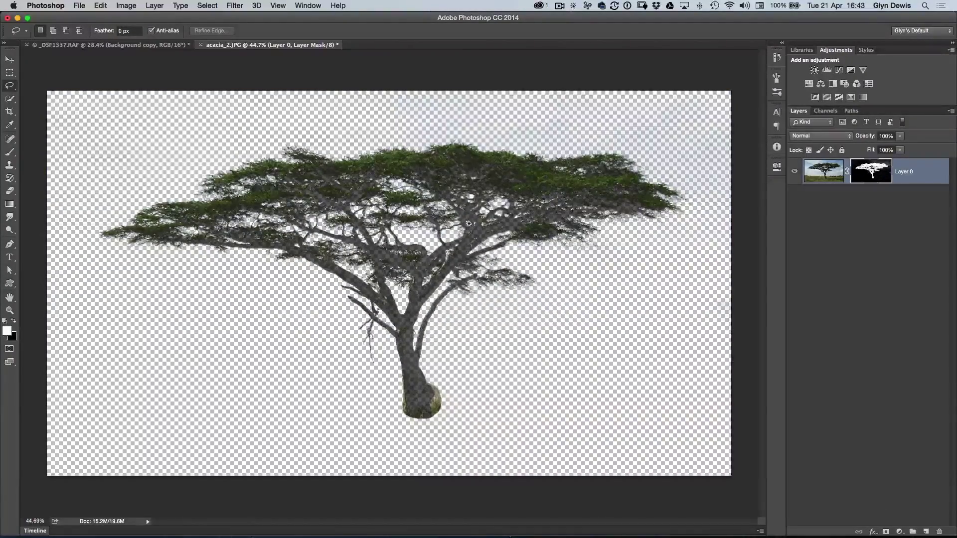
Add a new empty Layer 1 beneath the tree layer.
{"action": "scroll", "coordinate": [469, 234], "scroll_direction": "up", "scroll_amount": 3}
{"action": "scroll", "coordinate": [352, 245], "scroll_direction": "down", "scroll_amount": 3}
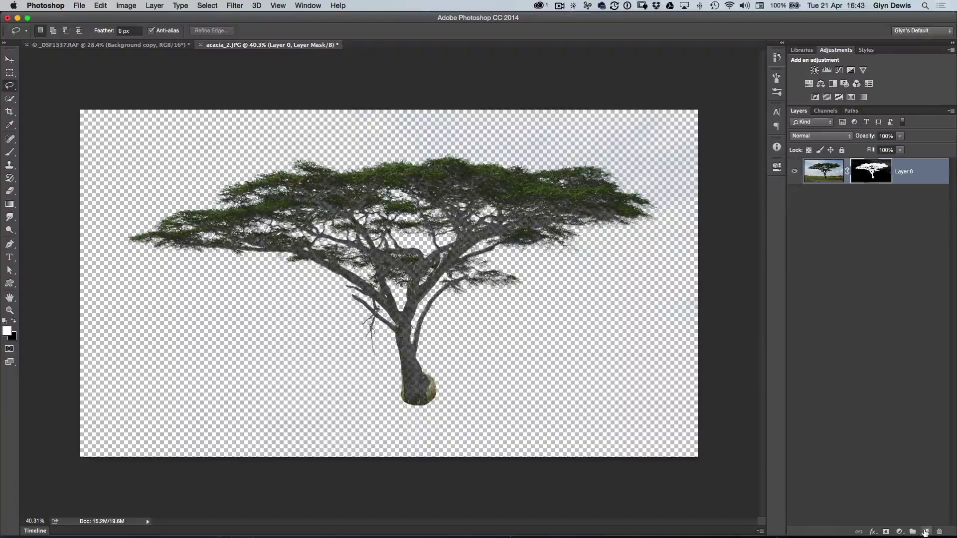
{"action": "left_click", "coordinate": [925, 532], "text": "super"}
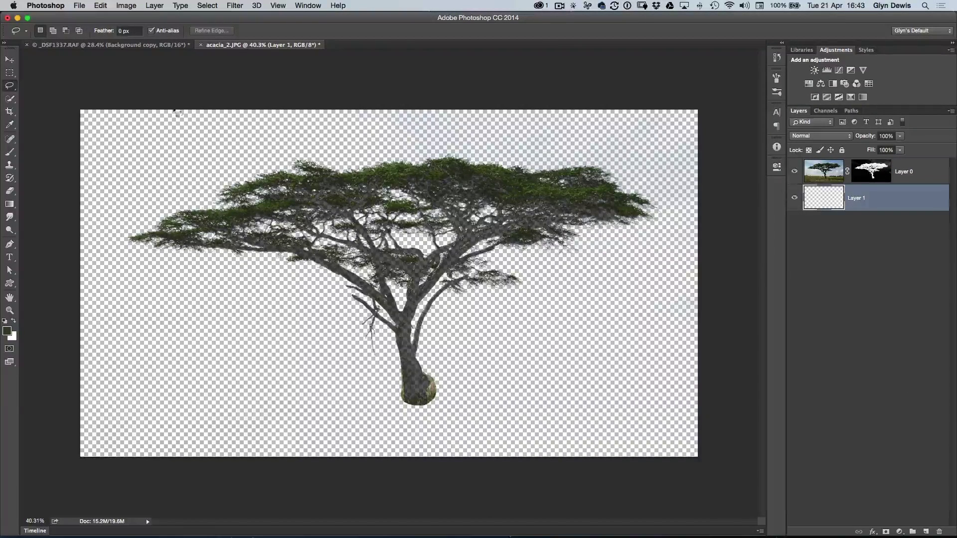
In Edit > Fill, choose White as the contents.
{"action": "left_click", "coordinate": [98, 6]}
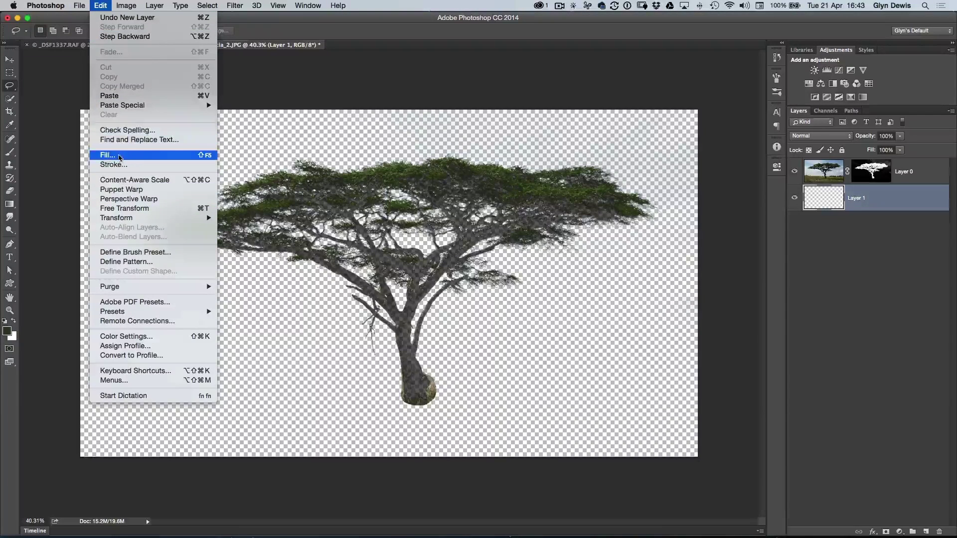
{"action": "left_click", "coordinate": [120, 157]}
{"action": "left_click", "coordinate": [371, 95]}
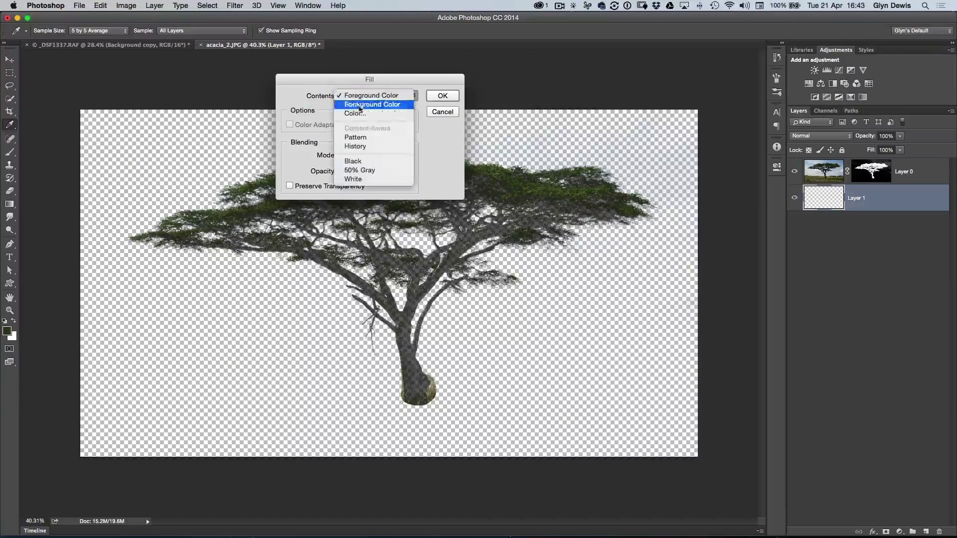
{"action": "left_click", "coordinate": [363, 180]}
Fill Layer 1 with white and display Layer 0's mask on its own.
{"action": "left_click", "coordinate": [443, 95]}
{"action": "key", "text": "l"}
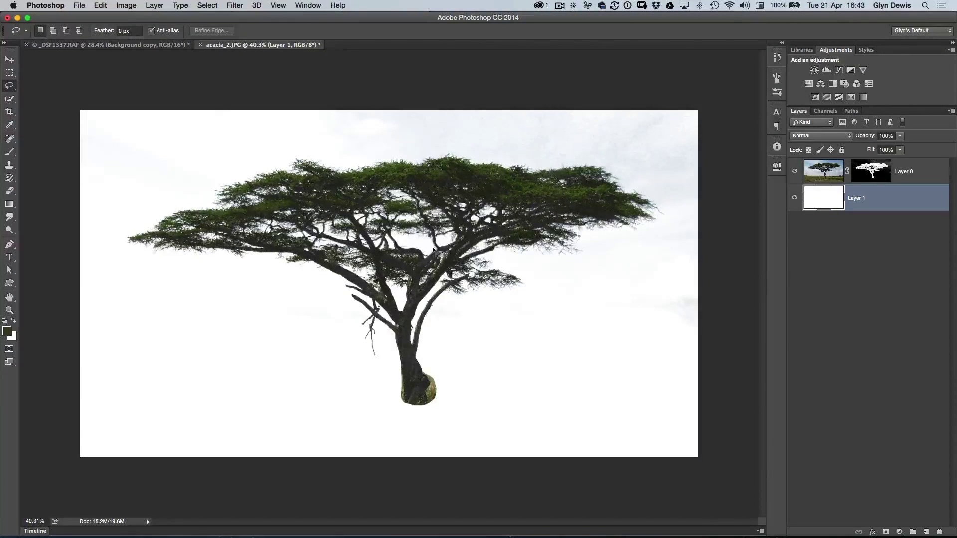
{"action": "scroll", "coordinate": [423, 275], "scroll_direction": "up", "scroll_amount": 3}
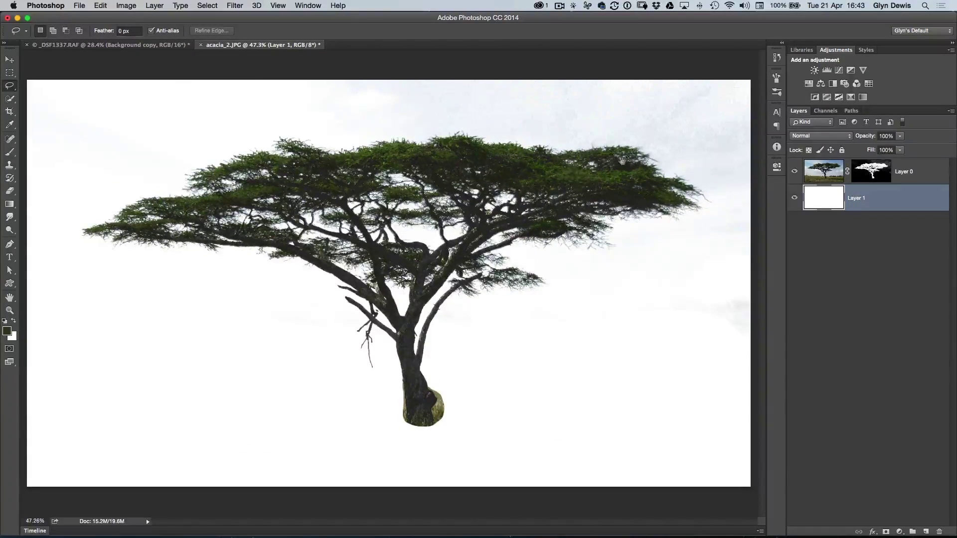
{"action": "left_click", "coordinate": [870, 174]}
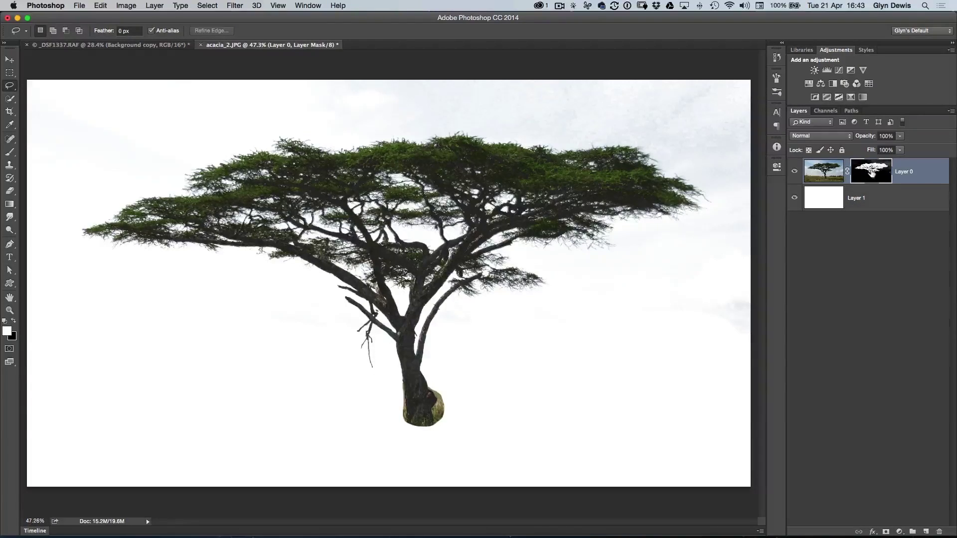
{"action": "left_click", "coordinate": [870, 170], "text": "alt"}
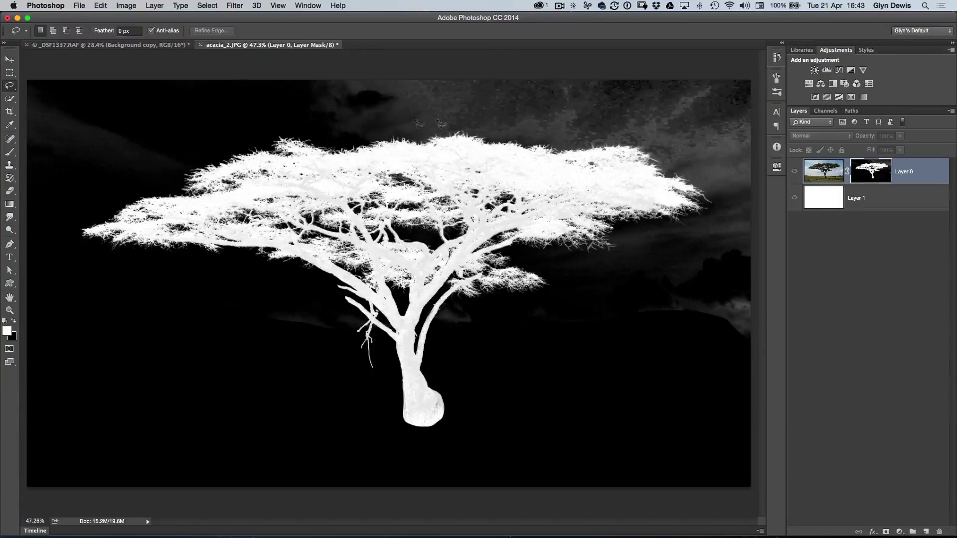
{"action": "scroll", "coordinate": [423, 268], "scroll_direction": "down", "scroll_amount": 2}
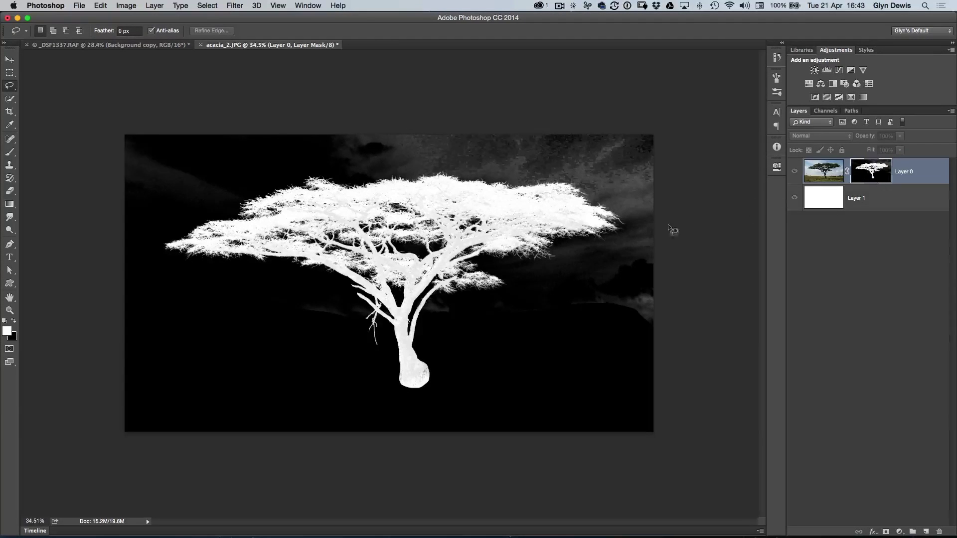
Set up a black 300 px brush in Overlay mode.
{"action": "key", "text": "b"}
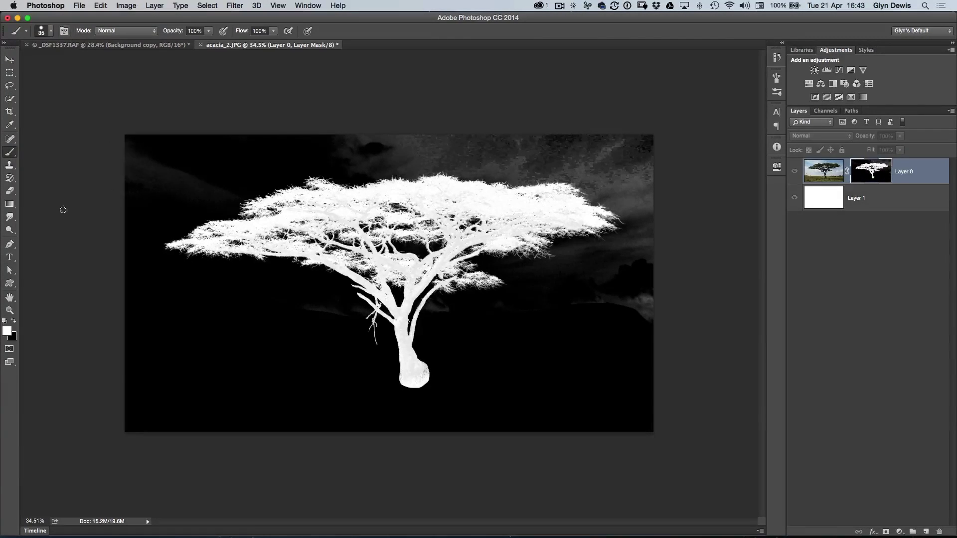
{"action": "left_click", "coordinate": [14, 323]}
{"action": "left_click", "coordinate": [109, 31]}
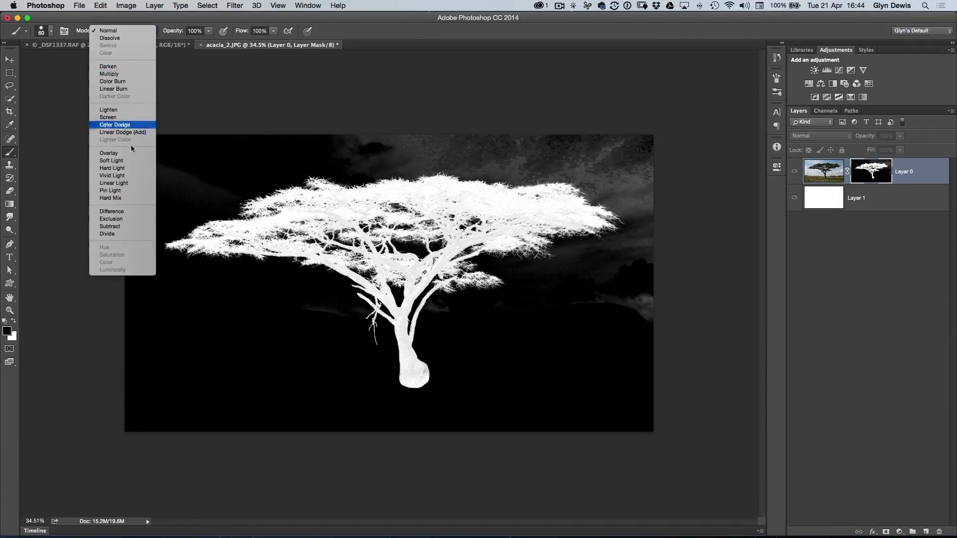
{"action": "left_click", "coordinate": [112, 154]}
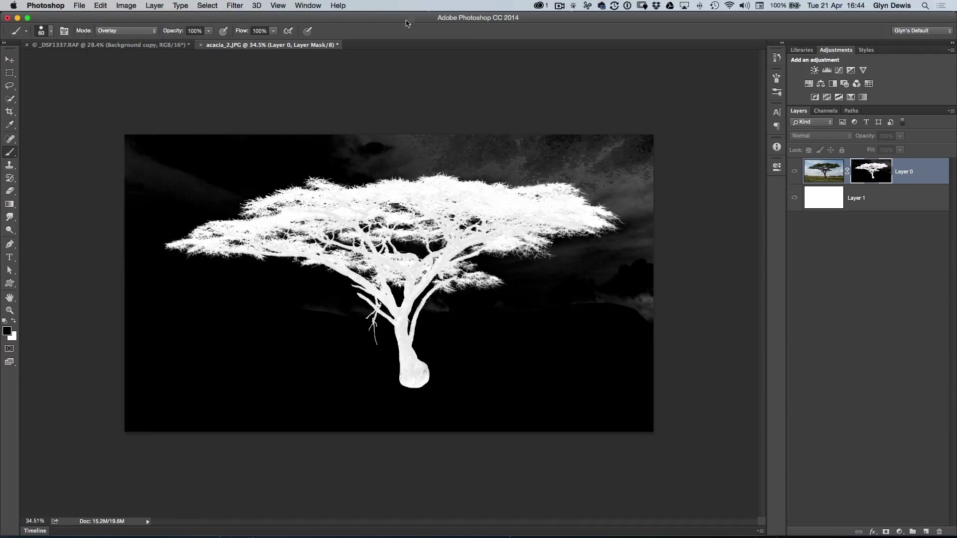
{"action": "key", "text": "bracketright"}
{"action": "key", "text": "bracketright"}
{"action": "key", "text": "bracketright"}
{"action": "key", "text": "bracketright"}
{"action": "key", "text": "bracketright"}
{"action": "key", "text": "bracketright"}
{"action": "key", "text": "bracketright"}
{"action": "key", "text": "bracketright"}
{"action": "key", "text": "bracketright"}
Paint the grey sky patches and streaks in the mask solid black.
{"action": "left_click_drag", "start_coordinate": [145, 154], "coordinate": [187, 176]}
{"action": "mouse_move", "coordinate": [318, 137]}
{"action": "left_mouse_down"}
{"action": "mouse_move", "coordinate": [396, 144]}
{"action": "mouse_move", "coordinate": [367, 152]}
{"action": "mouse_move", "coordinate": [537, 157]}
{"action": "mouse_move", "coordinate": [523, 161]}
{"action": "mouse_move", "coordinate": [507, 159]}
{"action": "mouse_move", "coordinate": [558, 154]}
{"action": "mouse_move", "coordinate": [461, 155]}
{"action": "mouse_move", "coordinate": [480, 176]}
{"action": "mouse_move", "coordinate": [523, 148]}
{"action": "mouse_move", "coordinate": [607, 158]}
{"action": "mouse_move", "coordinate": [587, 166]}
{"action": "mouse_move", "coordinate": [657, 145]}
{"action": "mouse_move", "coordinate": [639, 183]}
{"action": "mouse_move", "coordinate": [599, 183]}
{"action": "mouse_move", "coordinate": [674, 199]}
{"action": "mouse_move", "coordinate": [641, 224]}
{"action": "mouse_move", "coordinate": [660, 246]}
{"action": "mouse_move", "coordinate": [570, 265]}
{"action": "mouse_move", "coordinate": [571, 257]}
{"action": "mouse_move", "coordinate": [633, 282]}
{"action": "mouse_move", "coordinate": [631, 300]}
{"action": "mouse_move", "coordinate": [563, 274]}
{"action": "mouse_move", "coordinate": [588, 285]}
{"action": "mouse_move", "coordinate": [530, 312]}
{"action": "mouse_move", "coordinate": [439, 314]}
{"action": "mouse_move", "coordinate": [556, 319]}
{"action": "left_mouse_up"}
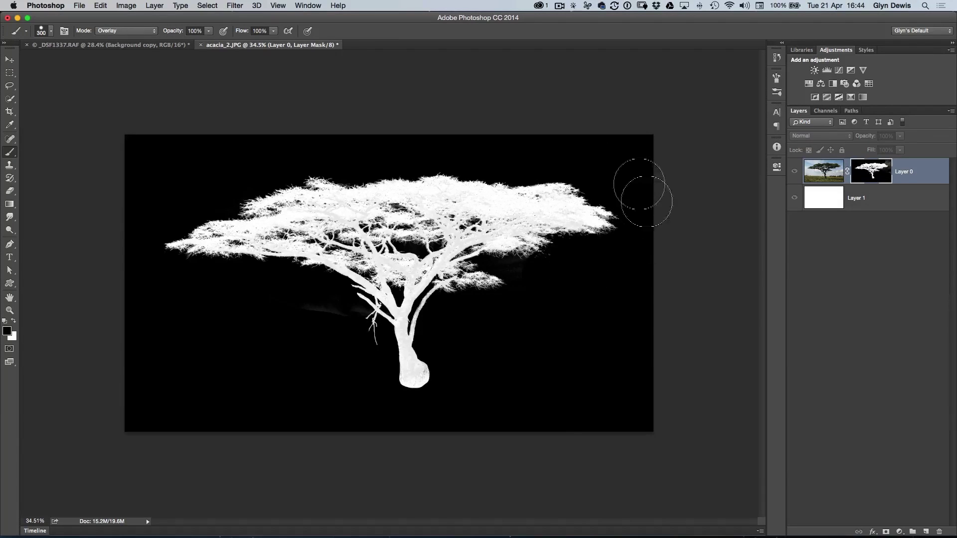
{"action": "mouse_move", "coordinate": [203, 160]}
{"action": "left_mouse_down"}
{"action": "mouse_move", "coordinate": [263, 327]}
{"action": "mouse_move", "coordinate": [331, 299]}
{"action": "mouse_move", "coordinate": [341, 389]}
{"action": "mouse_move", "coordinate": [455, 319]}
{"action": "mouse_move", "coordinate": [577, 274]}
{"action": "mouse_move", "coordinate": [654, 264]}
{"action": "left_mouse_up"}
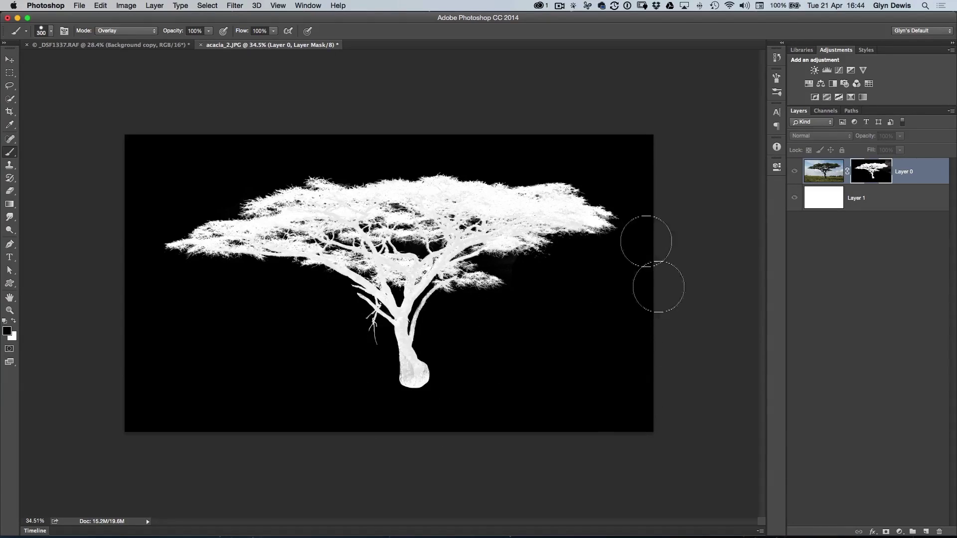
{"action": "scroll", "coordinate": [354, 231], "scroll_direction": "up", "scroll_amount": 5}
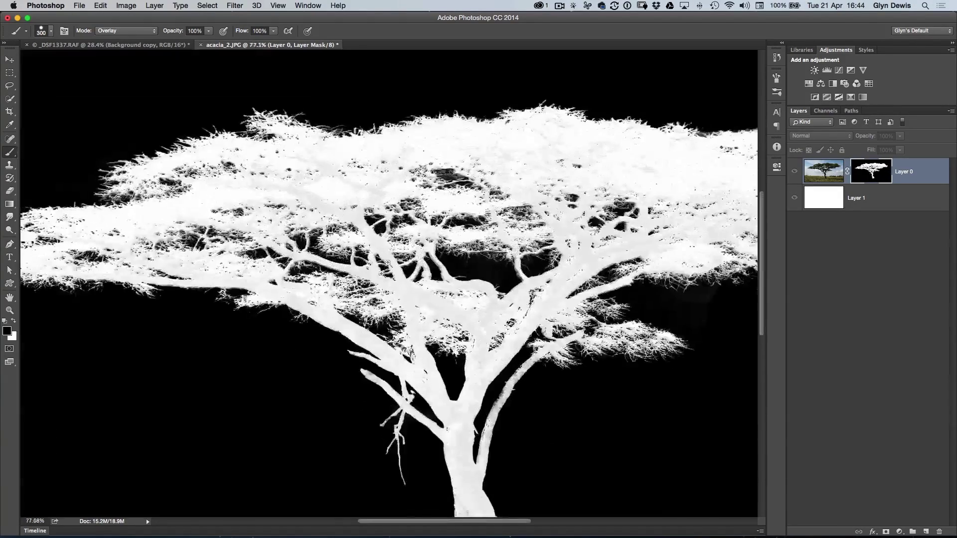
Paint white into the crown's dark gaps with a 125 px brush, then leave mask view.
{"action": "key", "text": "bracketleft"}
{"action": "key", "text": "bracketleft"}
{"action": "key", "text": "bracketleft"}
{"action": "key", "text": "bracketleft"}
{"action": "key", "text": "bracketleft"}
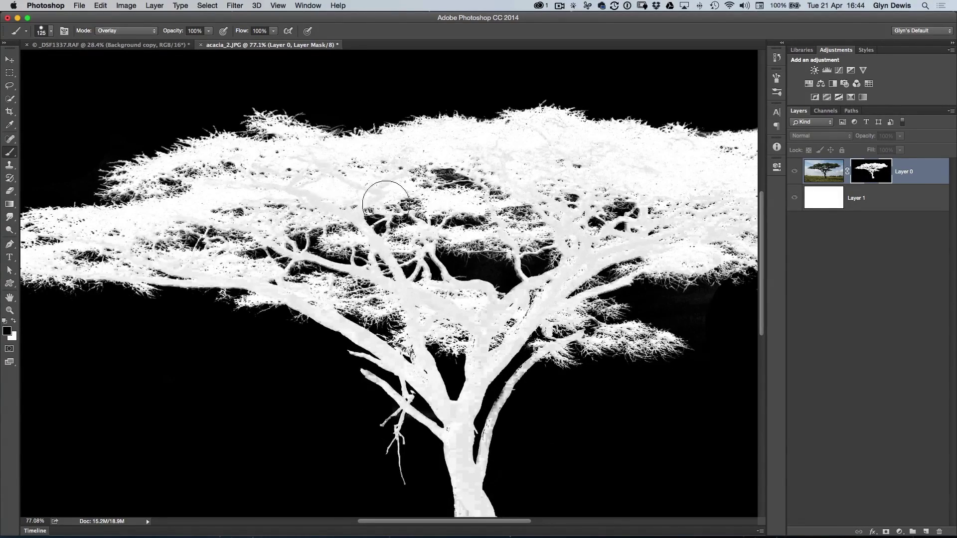
{"action": "scroll", "coordinate": [389, 248], "scroll_direction": "up", "scroll_amount": 3}
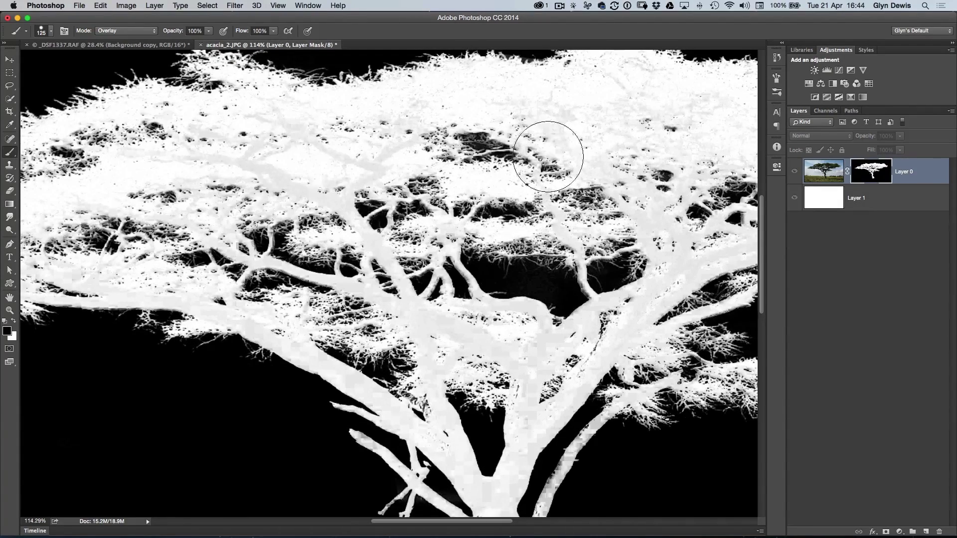
{"action": "scroll", "coordinate": [408, 200], "scroll_direction": "up", "scroll_amount": 1}
{"action": "scroll", "coordinate": [408, 200], "scroll_direction": "down", "scroll_amount": 3}
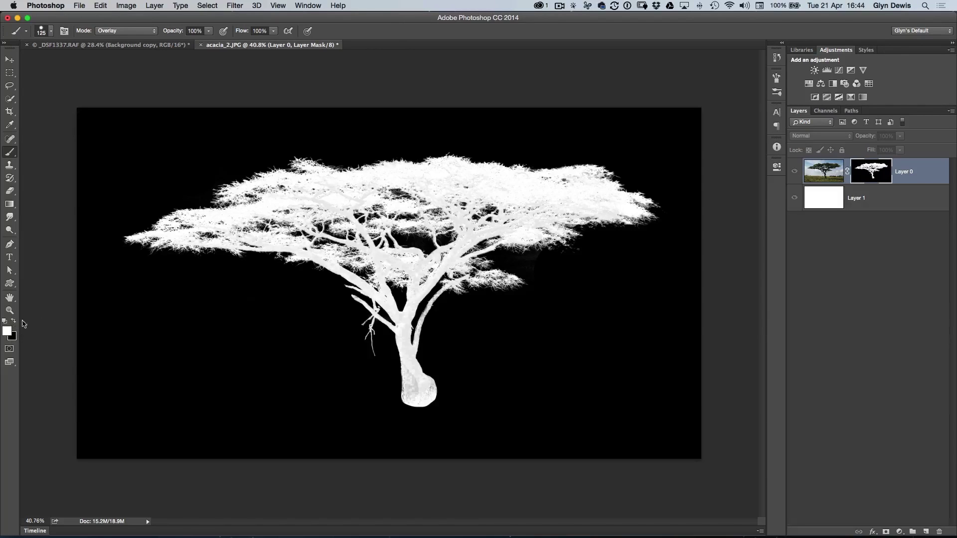
{"action": "mouse_move", "coordinate": [327, 199]}
{"action": "left_mouse_down"}
{"action": "mouse_move", "coordinate": [437, 175]}
{"action": "mouse_move", "coordinate": [439, 187]}
{"action": "mouse_move", "coordinate": [447, 177]}
{"action": "mouse_move", "coordinate": [564, 190]}
{"action": "mouse_move", "coordinate": [570, 178]}
{"action": "mouse_move", "coordinate": [638, 201]}
{"action": "mouse_move", "coordinate": [525, 228]}
{"action": "mouse_move", "coordinate": [562, 230]}
{"action": "mouse_move", "coordinate": [498, 235]}
{"action": "mouse_move", "coordinate": [509, 239]}
{"action": "mouse_move", "coordinate": [440, 272]}
{"action": "mouse_move", "coordinate": [523, 278]}
{"action": "mouse_move", "coordinate": [427, 275]}
{"action": "mouse_move", "coordinate": [413, 373]}
{"action": "mouse_move", "coordinate": [421, 393]}
{"action": "mouse_move", "coordinate": [362, 311]}
{"action": "mouse_move", "coordinate": [375, 346]}
{"action": "mouse_move", "coordinate": [370, 273]}
{"action": "mouse_move", "coordinate": [388, 253]}
{"action": "mouse_move", "coordinate": [448, 262]}
{"action": "mouse_move", "coordinate": [447, 193]}
{"action": "mouse_move", "coordinate": [480, 186]}
{"action": "mouse_move", "coordinate": [451, 165]}
{"action": "mouse_move", "coordinate": [377, 247]}
{"action": "mouse_move", "coordinate": [219, 226]}
{"action": "mouse_move", "coordinate": [127, 246]}
{"action": "mouse_move", "coordinate": [285, 194]}
{"action": "mouse_move", "coordinate": [310, 159]}
{"action": "mouse_move", "coordinate": [348, 182]}
{"action": "mouse_move", "coordinate": [464, 161]}
{"action": "mouse_move", "coordinate": [584, 178]}
{"action": "mouse_move", "coordinate": [651, 215]}
{"action": "mouse_move", "coordinate": [541, 215]}
{"action": "mouse_move", "coordinate": [543, 241]}
{"action": "mouse_move", "coordinate": [471, 219]}
{"action": "mouse_move", "coordinate": [379, 268]}
{"action": "mouse_move", "coordinate": [324, 266]}
{"action": "mouse_move", "coordinate": [300, 249]}
{"action": "mouse_move", "coordinate": [407, 263]}
{"action": "mouse_move", "coordinate": [412, 282]}
{"action": "mouse_move", "coordinate": [438, 236]}
{"action": "mouse_move", "coordinate": [297, 196]}
{"action": "mouse_move", "coordinate": [571, 145]}
{"action": "mouse_move", "coordinate": [290, 143]}
{"action": "mouse_move", "coordinate": [555, 169]}
{"action": "left_mouse_up"}
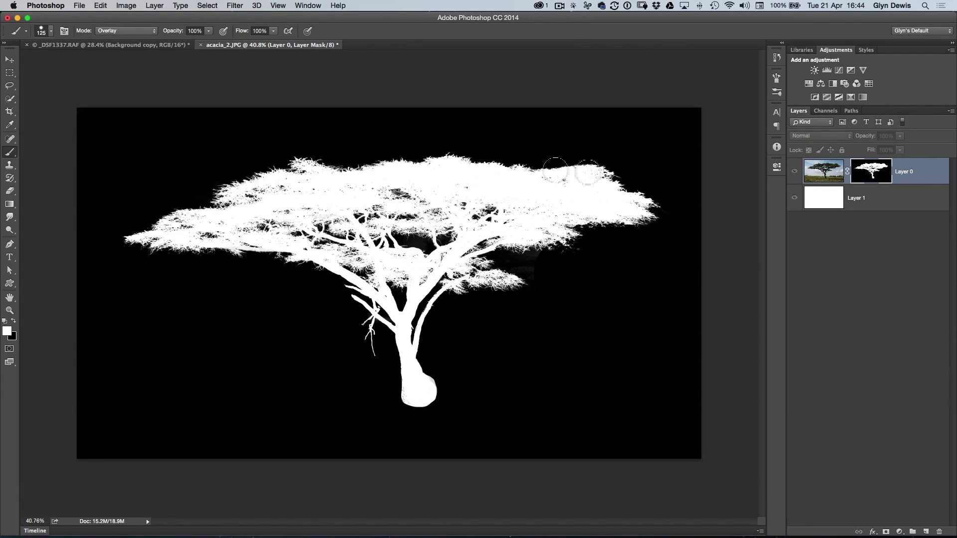
{"action": "left_click", "coordinate": [870, 172], "text": "alt"}
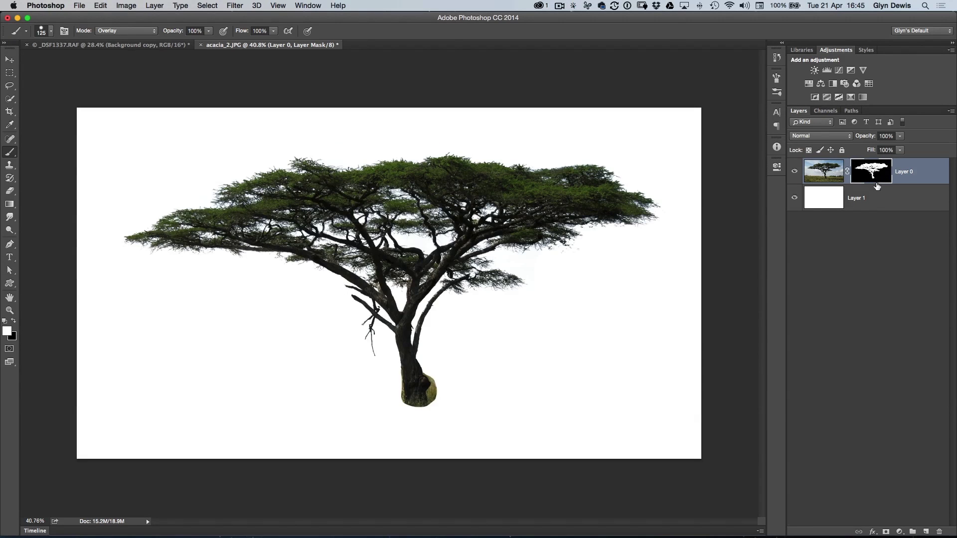
Zoom in on the branches and target Layer 0's image thumbnail.
{"action": "left_click", "coordinate": [431, 192]}
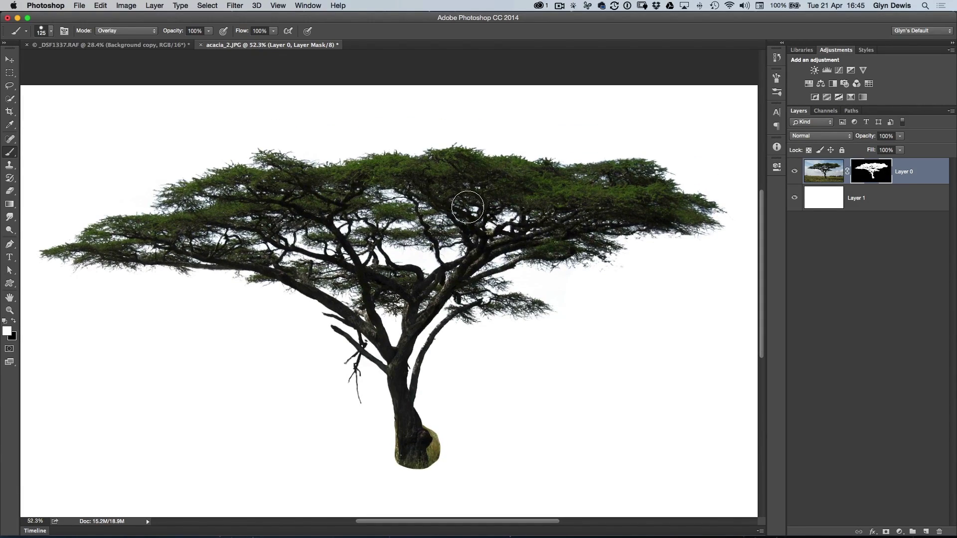
{"action": "left_click", "coordinate": [431, 193]}
{"action": "left_click", "coordinate": [441, 197]}
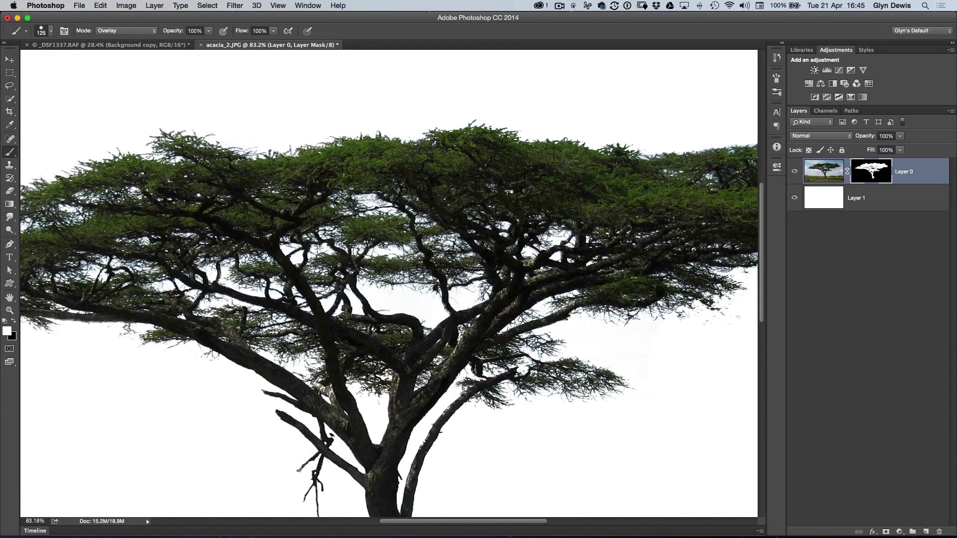
{"action": "left_click", "coordinate": [822, 178]}
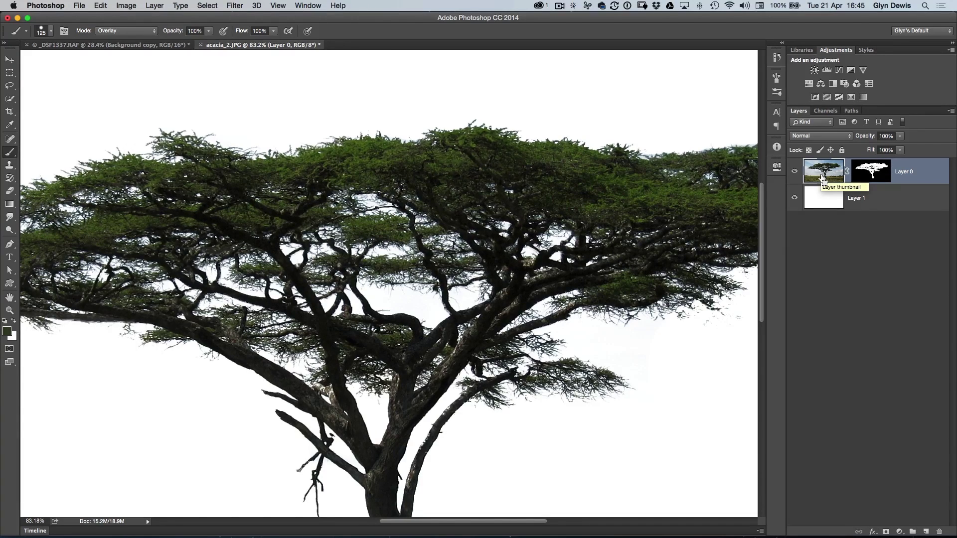
Duplicate Layer 0 three times, fit the image, and select all four tree layers.
{"action": "key", "text": "ctrl+j"}
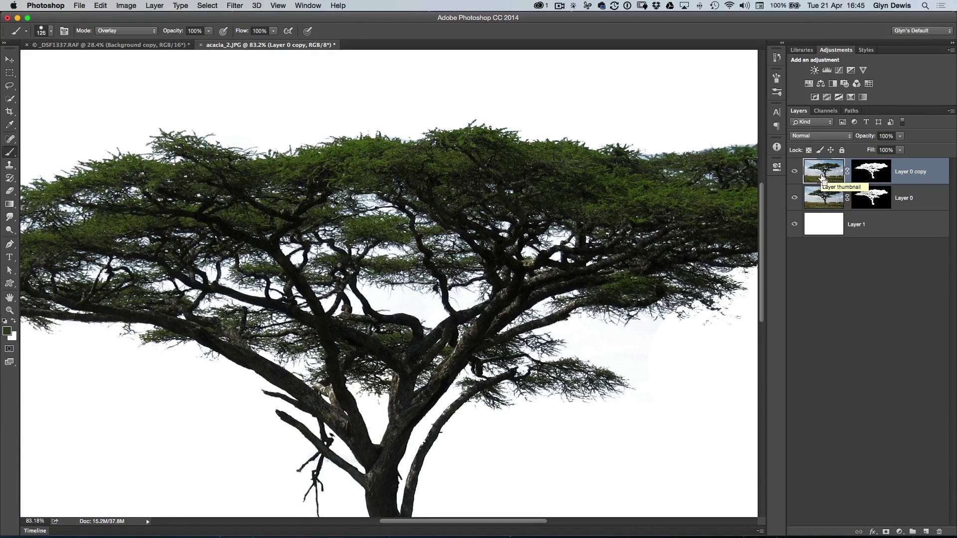
{"action": "key", "text": "ctrl+j"}
{"action": "key", "text": "ctrl+j"}
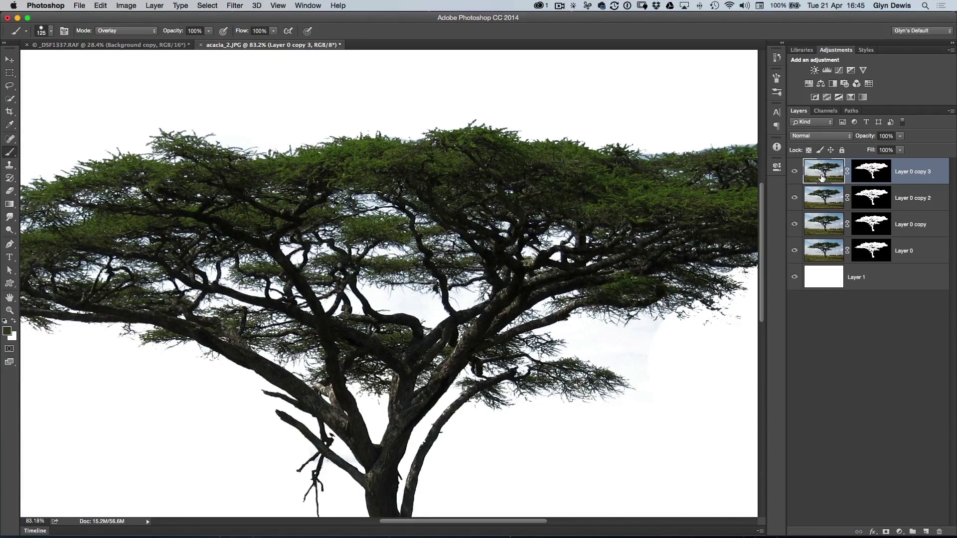
{"action": "key", "text": "ctrl+0"}
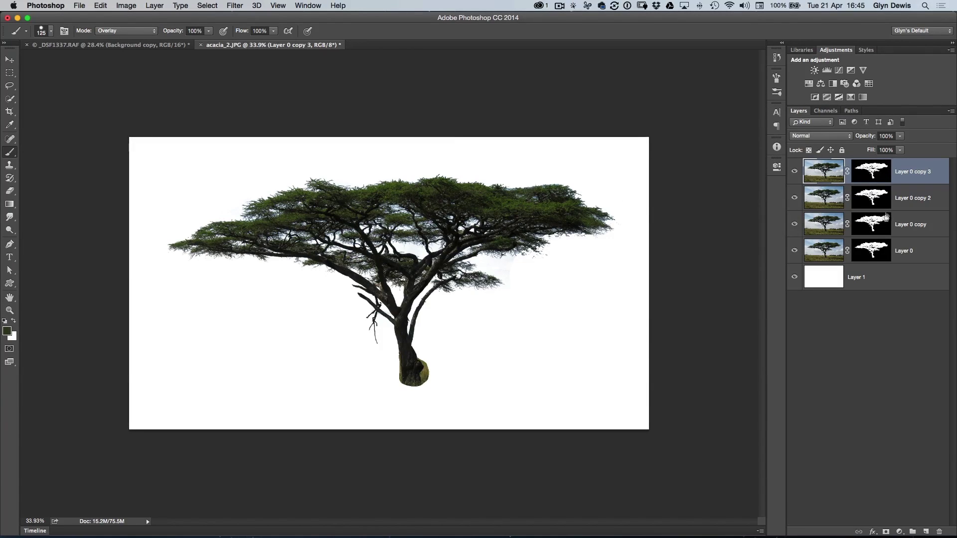
{"action": "left_click", "coordinate": [921, 251], "text": "shift"}
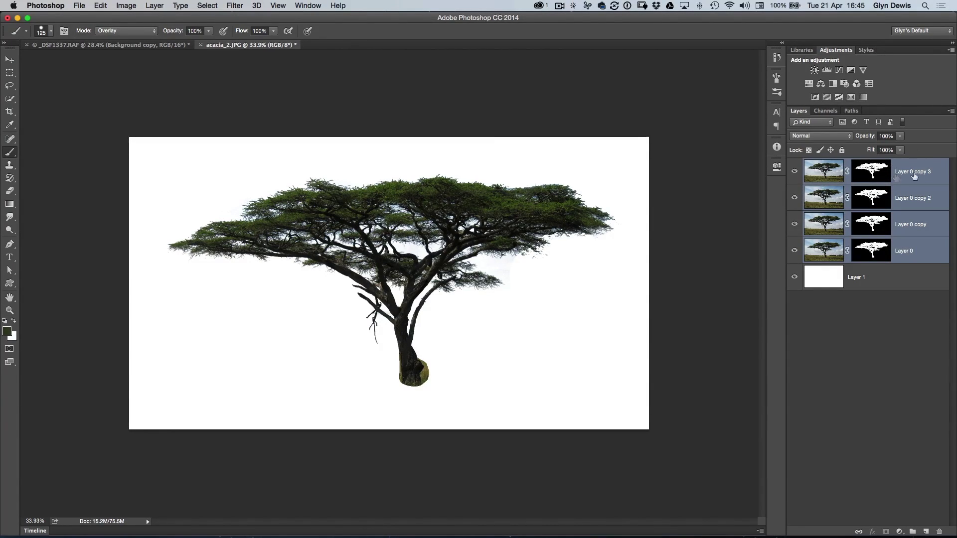
Merge the four tree layers from the Layers panel menu and reposition the merged tree.
{"action": "left_click", "coordinate": [951, 111]}
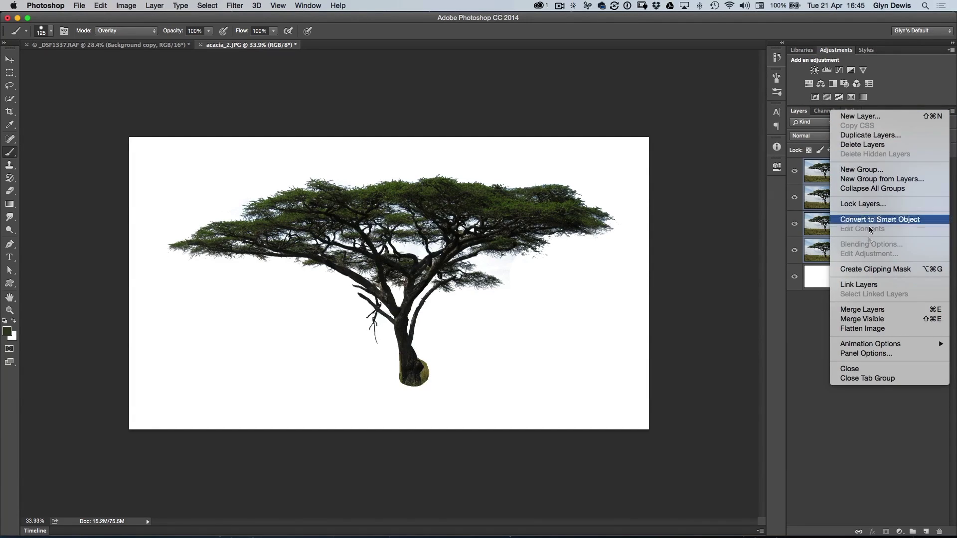
{"action": "left_click", "coordinate": [884, 309]}
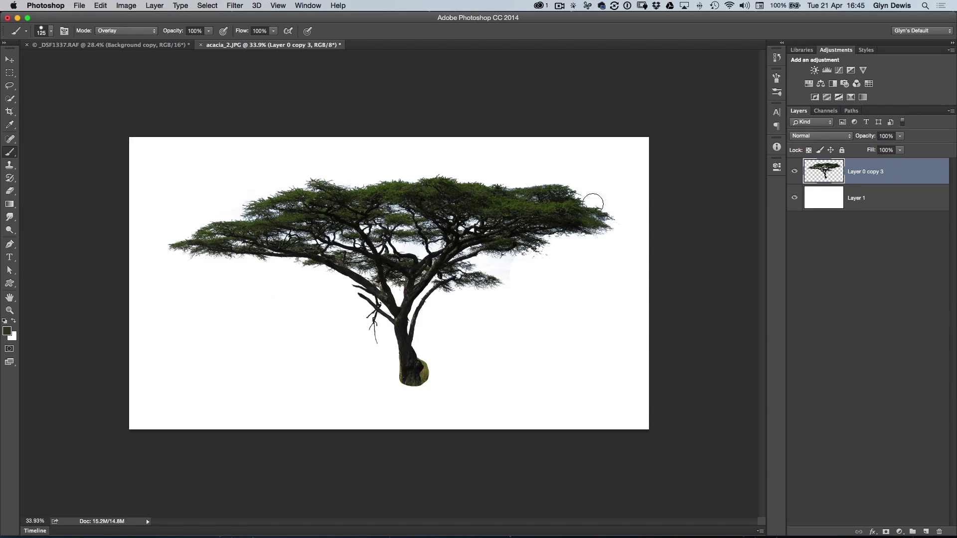
{"action": "key", "text": "v"}
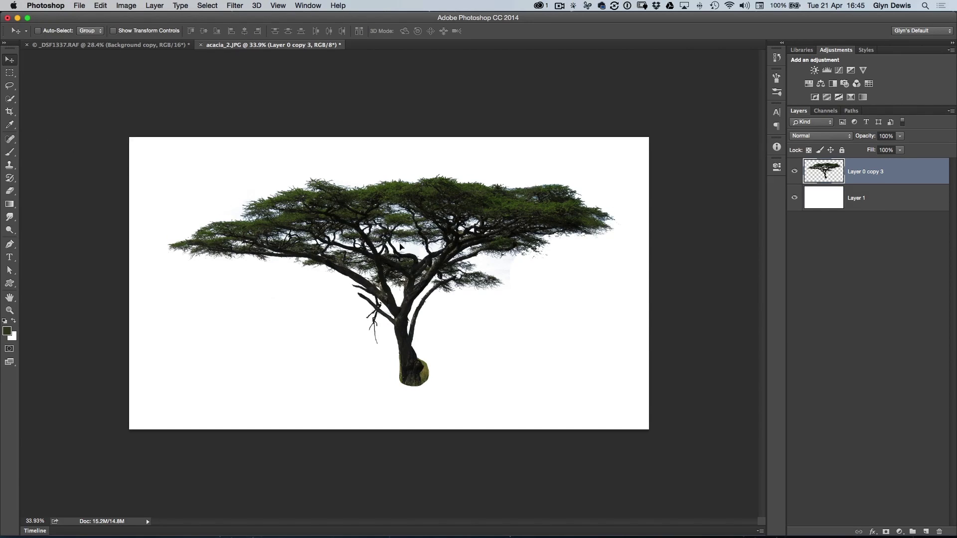
{"action": "left_click_drag", "start_coordinate": [401, 247], "coordinate": [412, 299]}
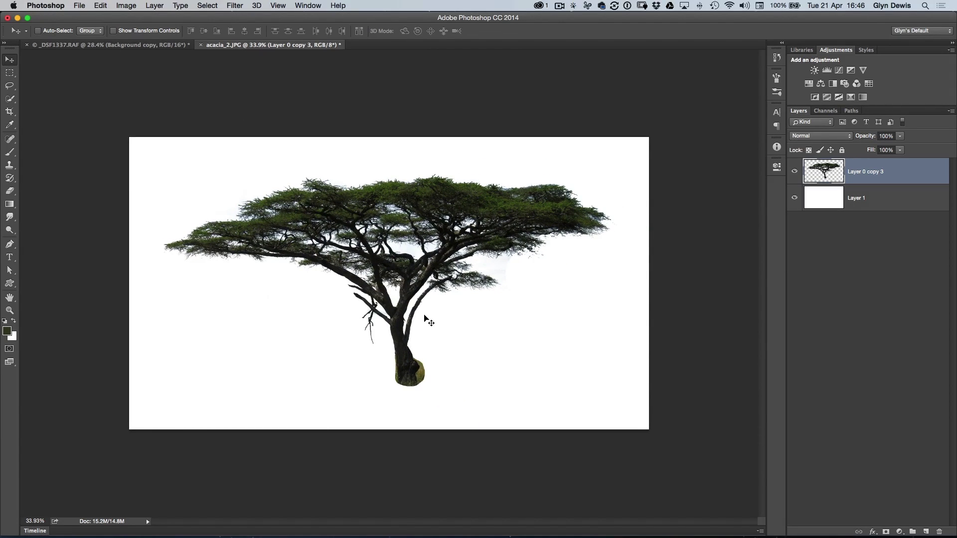
{"action": "left_click_drag", "start_coordinate": [367, 265], "coordinate": [344, 249]}
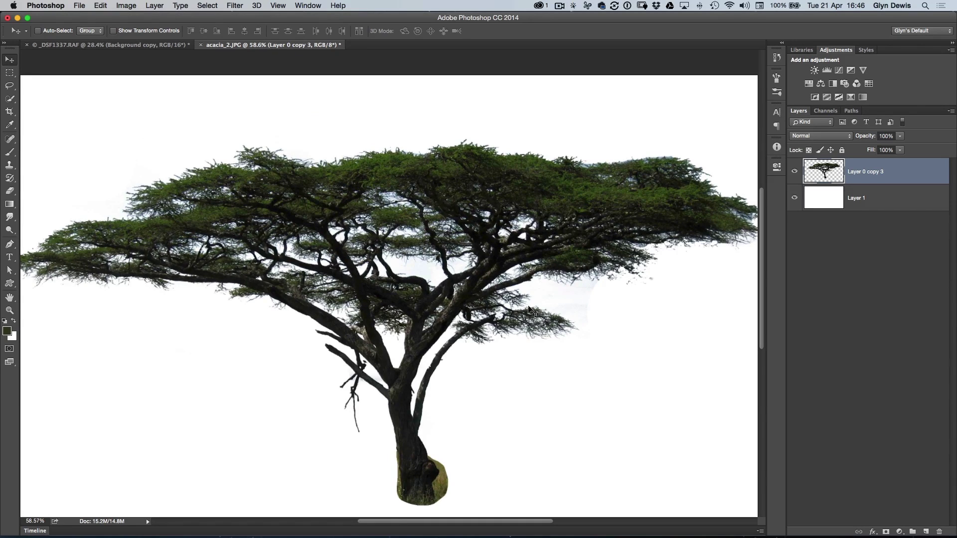
{"action": "left_click_drag", "start_coordinate": [396, 230], "coordinate": [382, 257]}
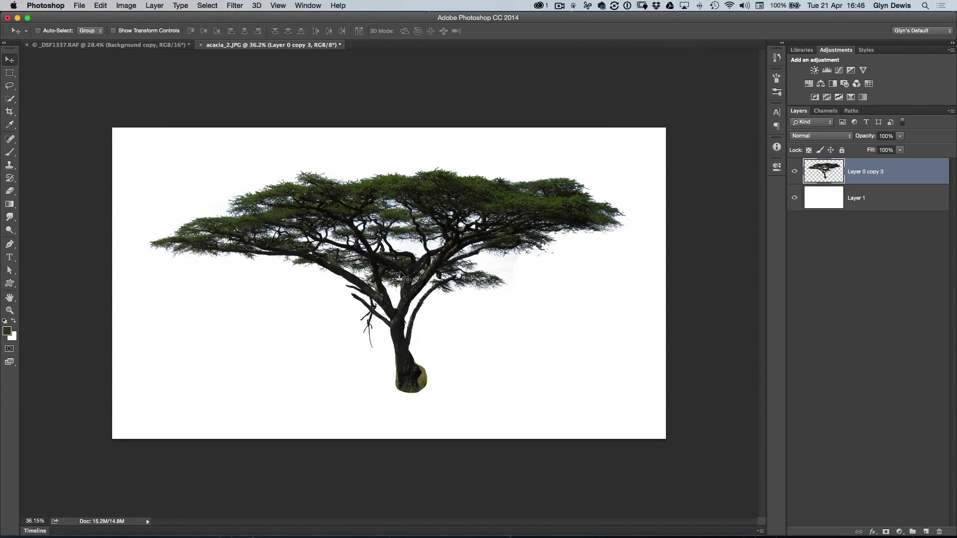